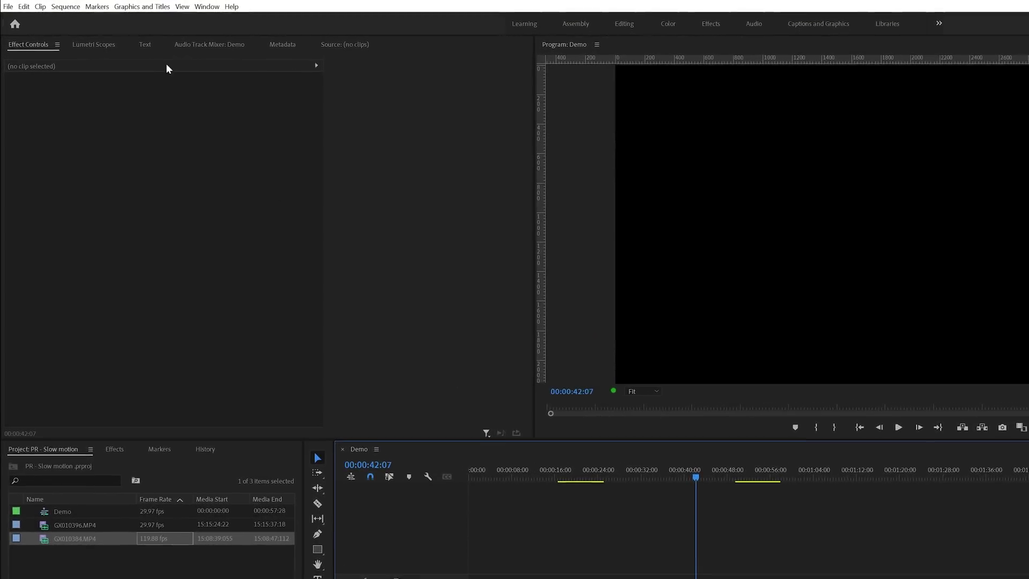
Step: Check the sequence settings, keep the 29.97 fps timebase, and close without changes
click(67, 6)
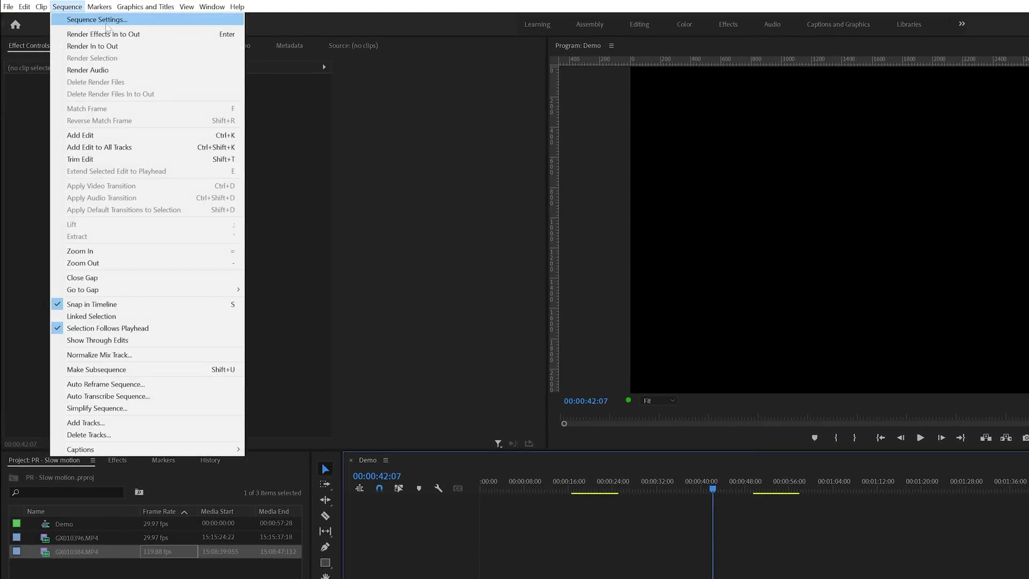
click(108, 26)
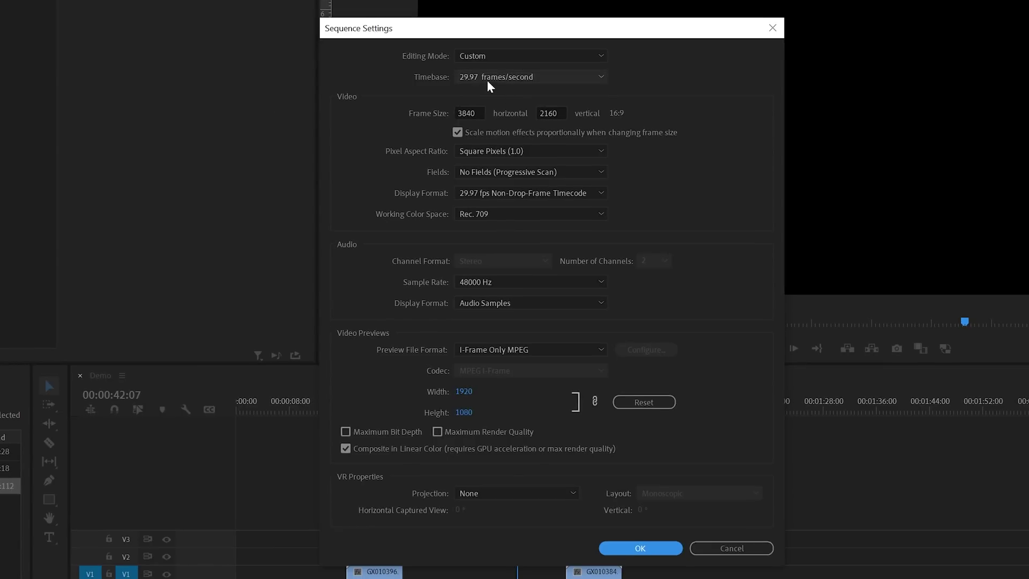
click(487, 79)
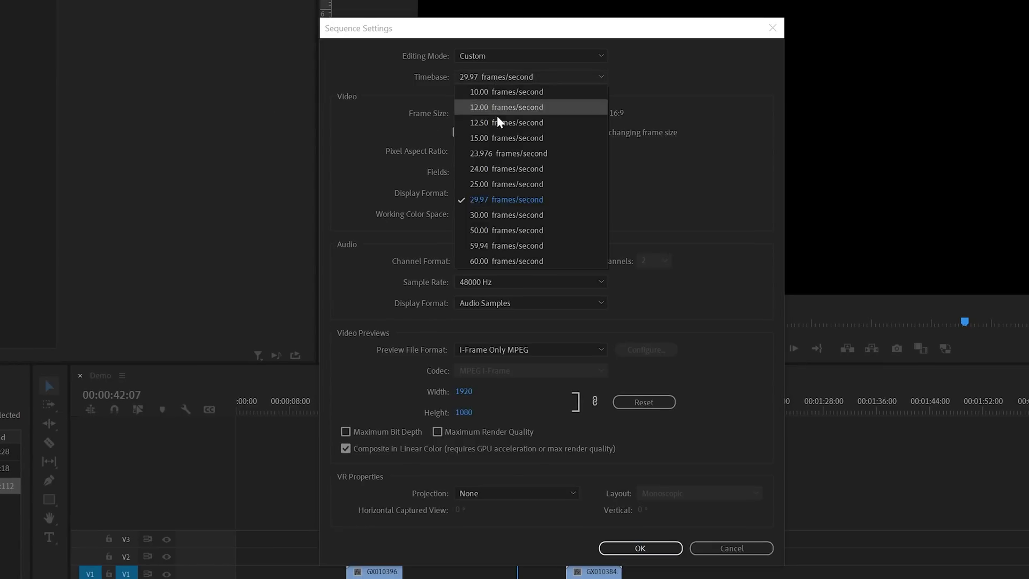
click(507, 198)
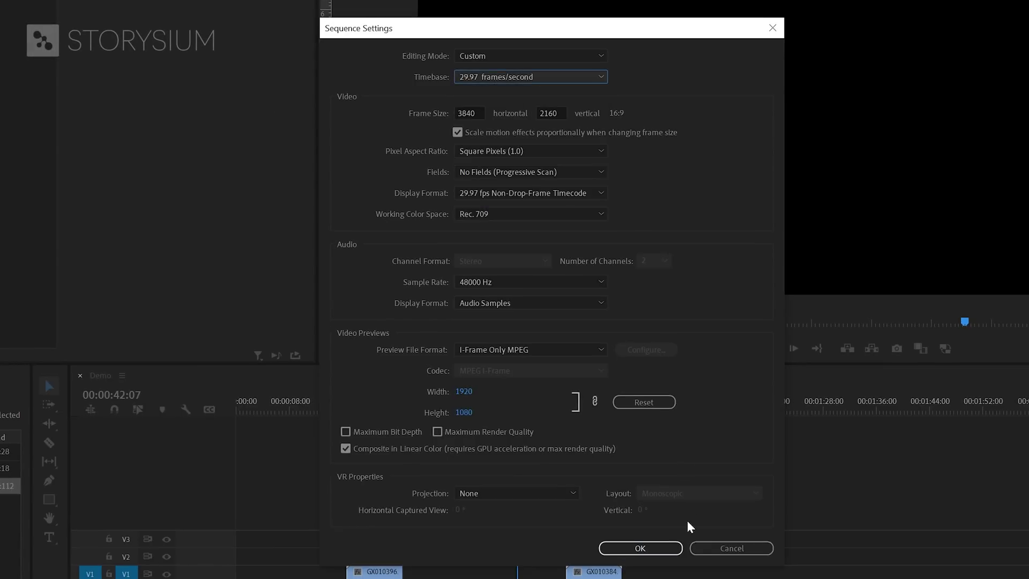
click(706, 550)
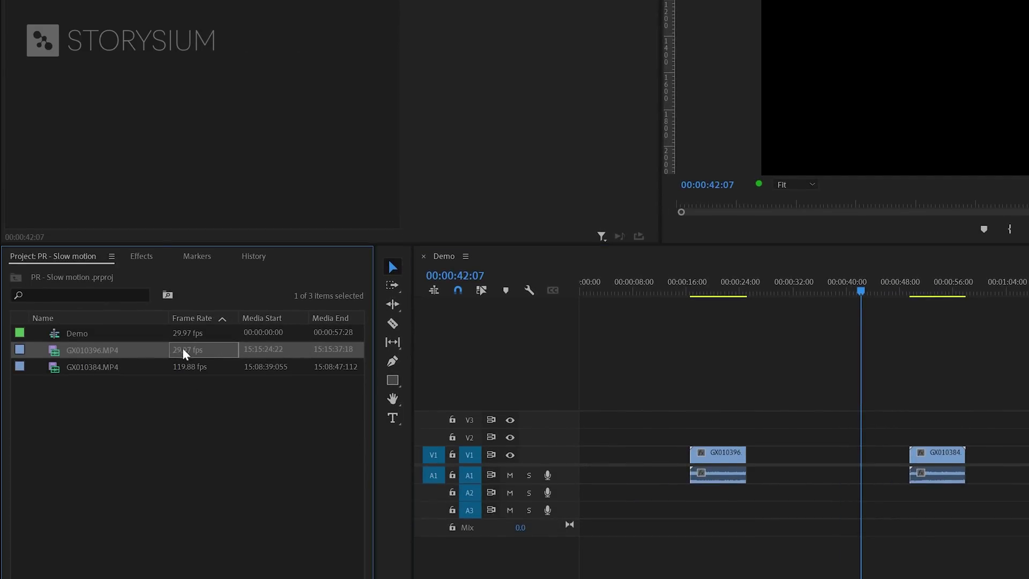
Step: Select GX010384.MP4 and play back the GX010396 and GX010384 clips on the timeline
click(119, 368)
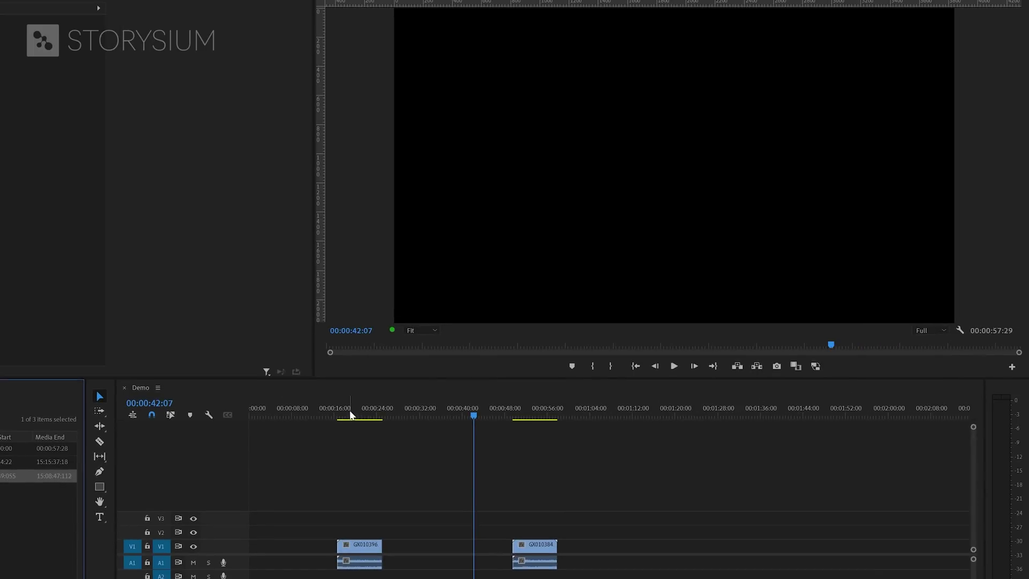
click(341, 414)
key(space)
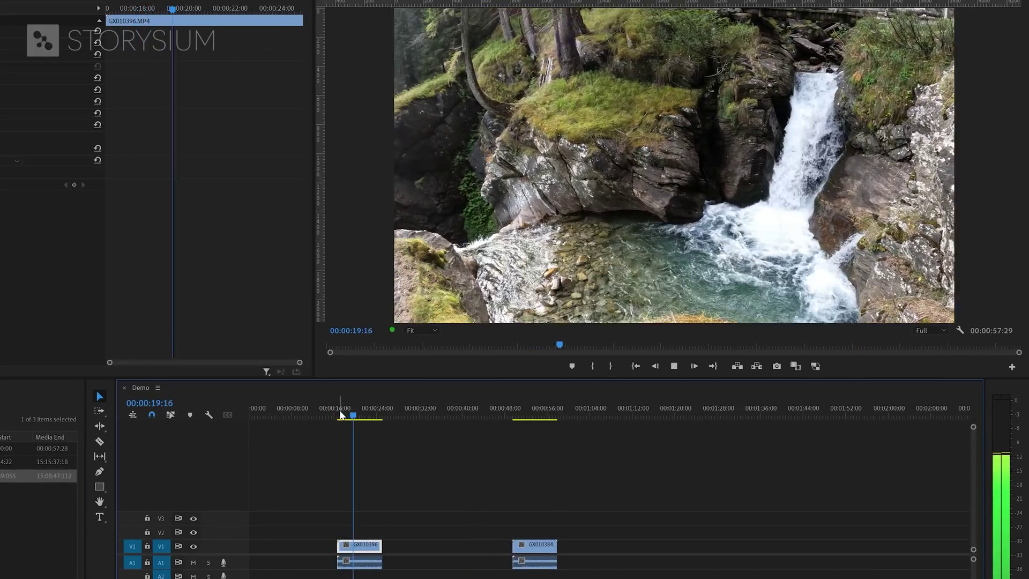
key(space)
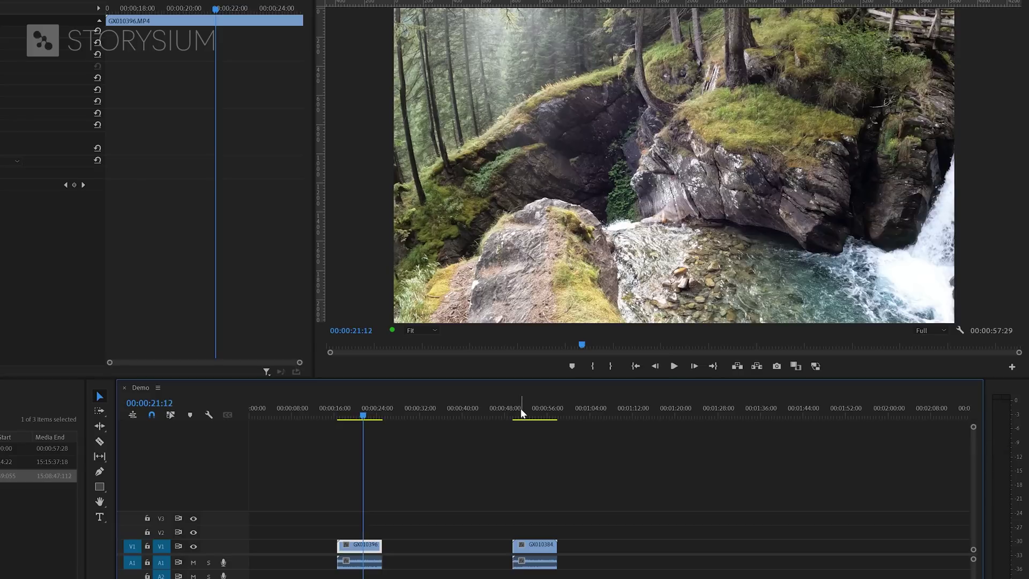
click(519, 412)
key(space)
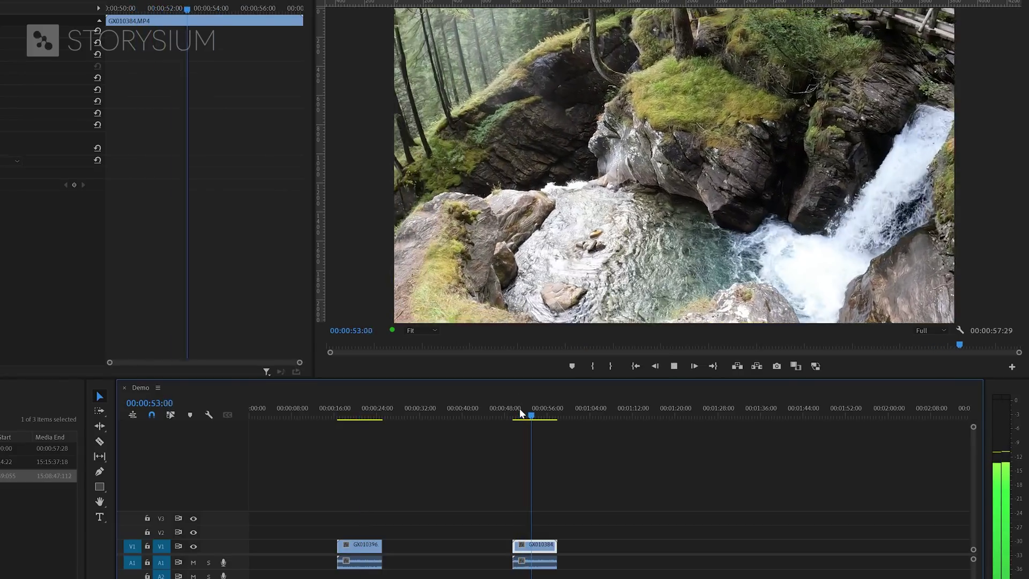
key(space)
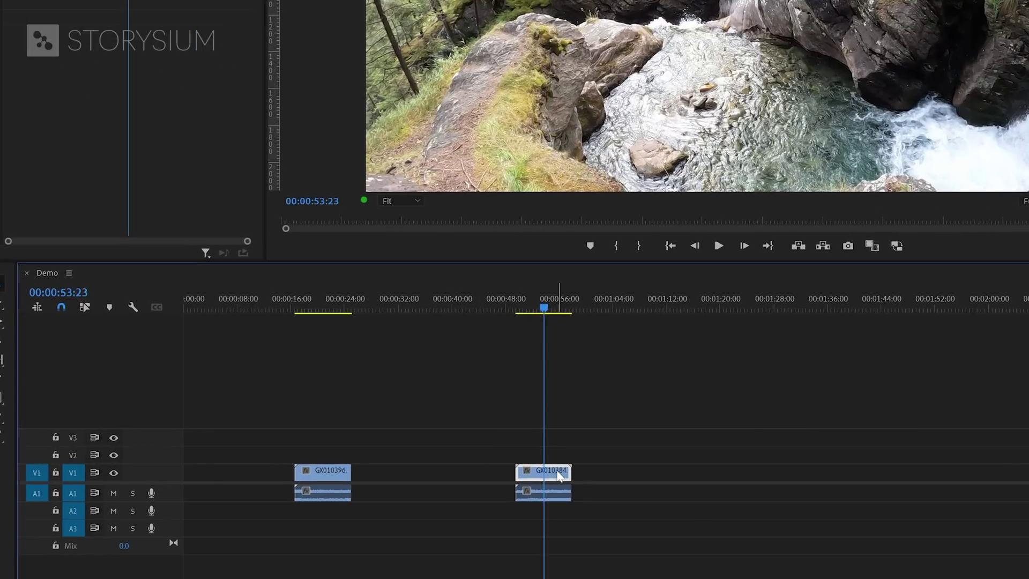
Step: Set the GX010384 clip's speed to 25% in Speed/Duration
right_click(558, 476)
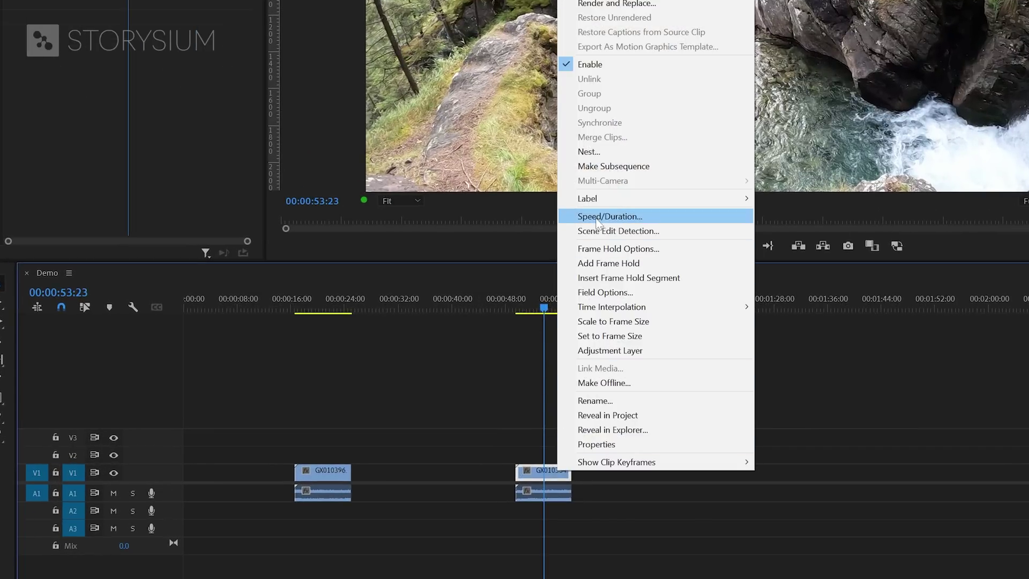
click(597, 218)
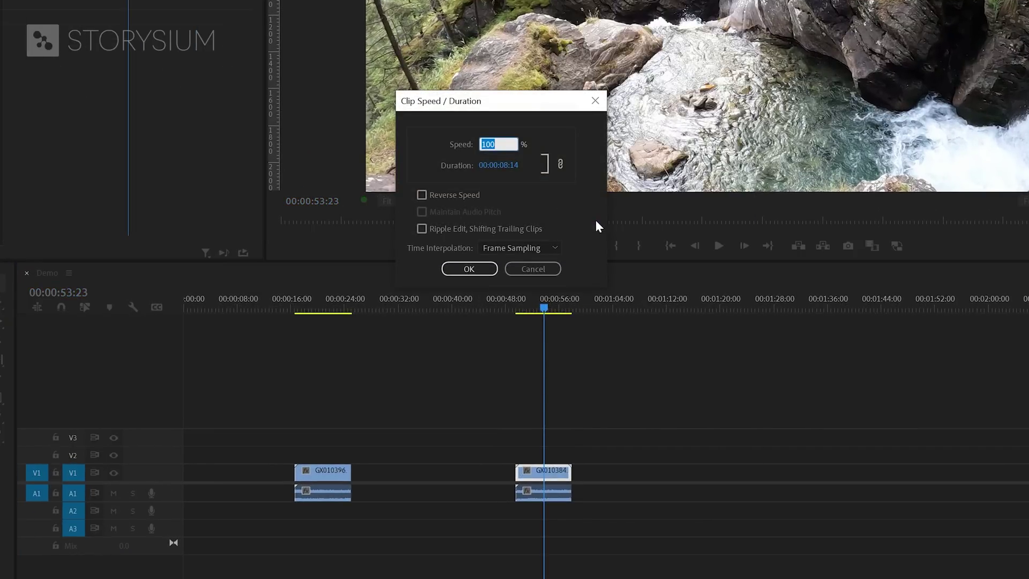
text(25)
click(469, 269)
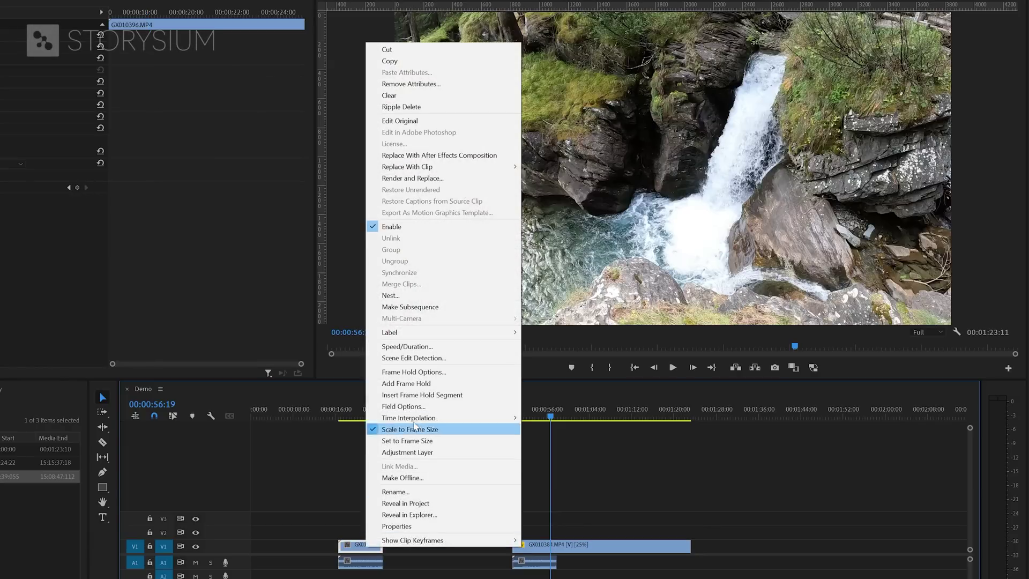
Step: Set GX010396 to 25% speed and play the slowed clip back from the timeline
click(408, 347)
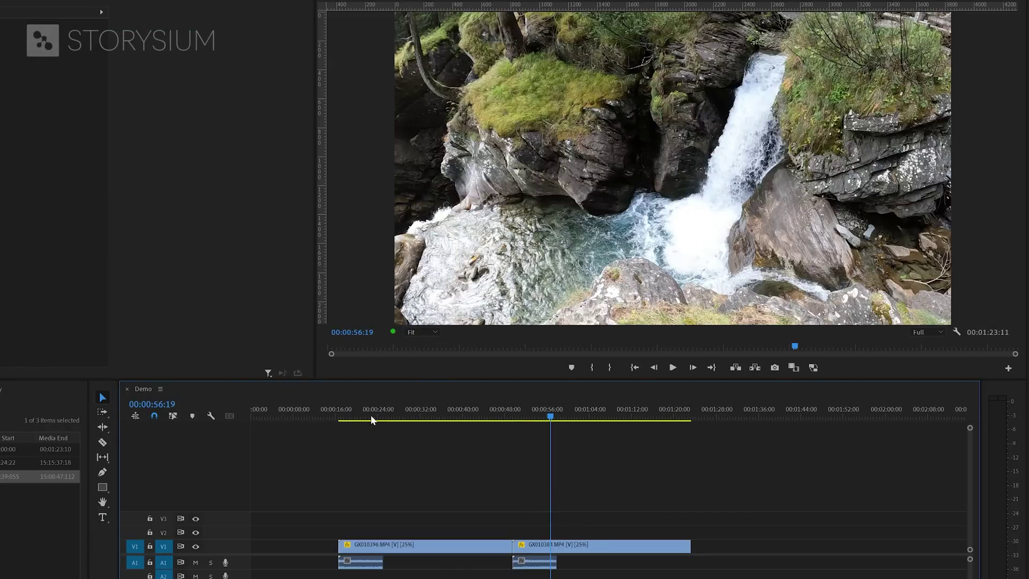
click(372, 416)
key(space)
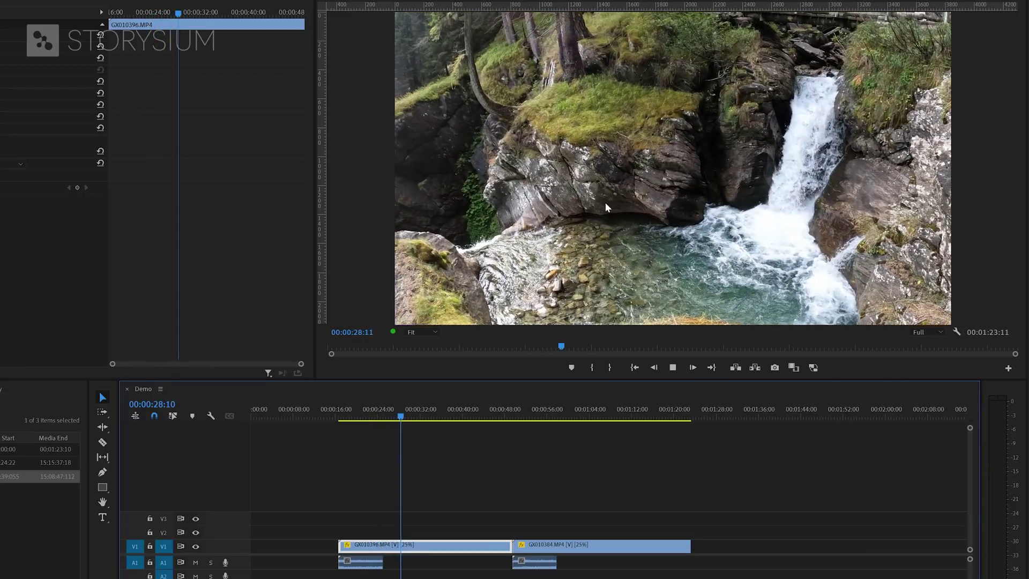
key(space)
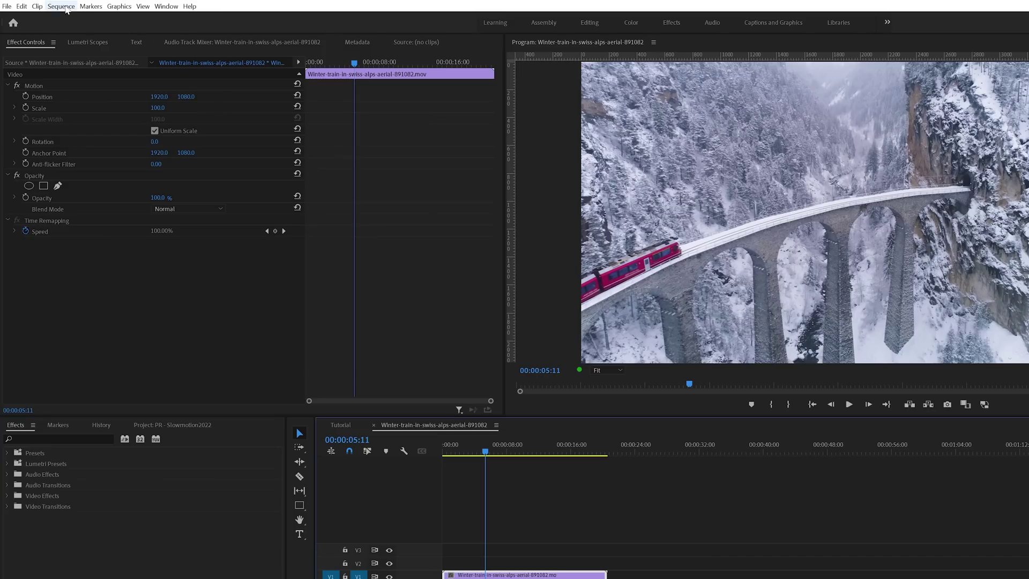
click(66, 6)
click(70, 16)
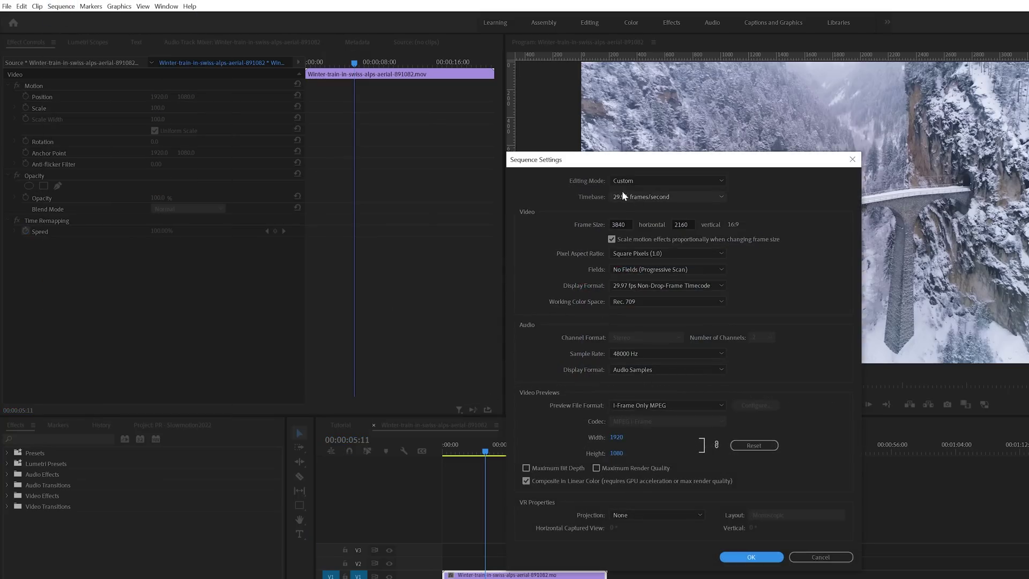
click(812, 558)
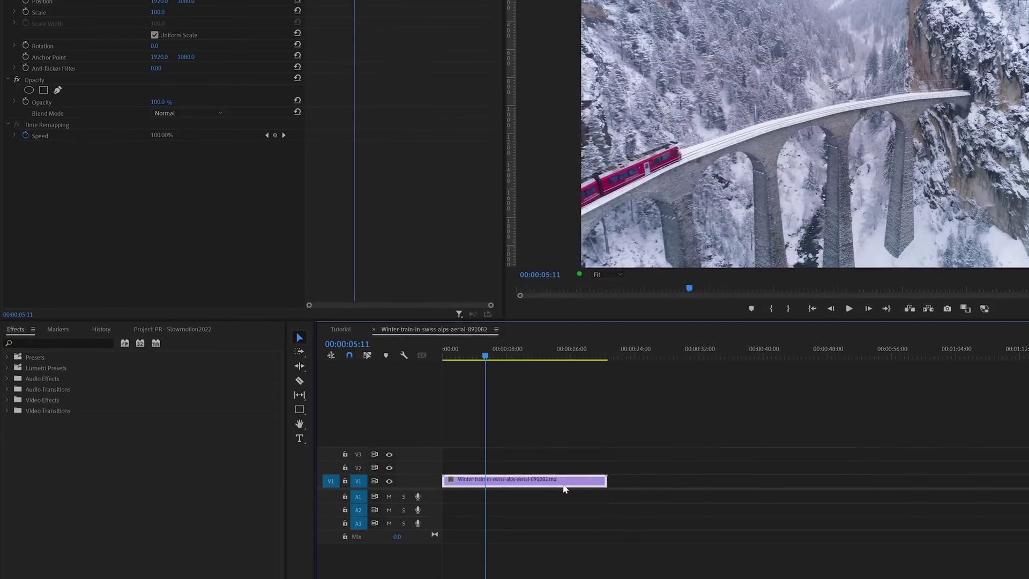
right_click(554, 575)
click(583, 410)
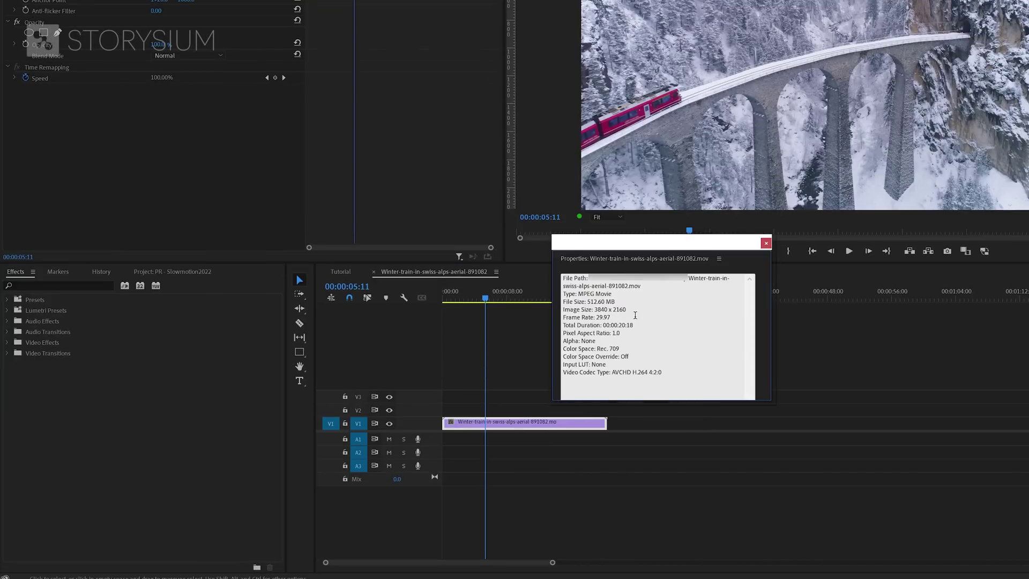
click(766, 243)
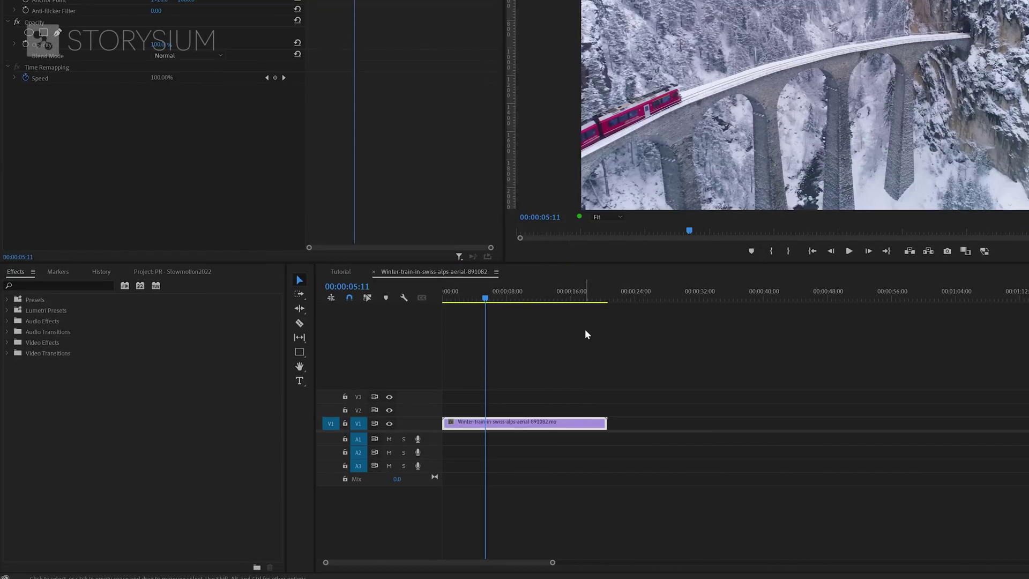
right_click(525, 425)
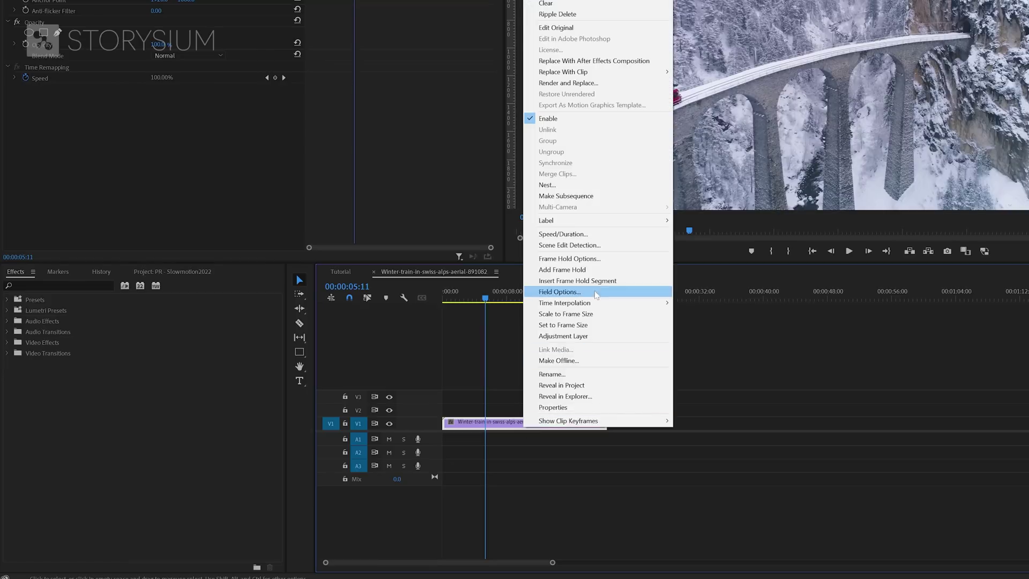
Step: Set the train clip to 50% speed with Optical Flow, deselect it, and render the preview
click(603, 237)
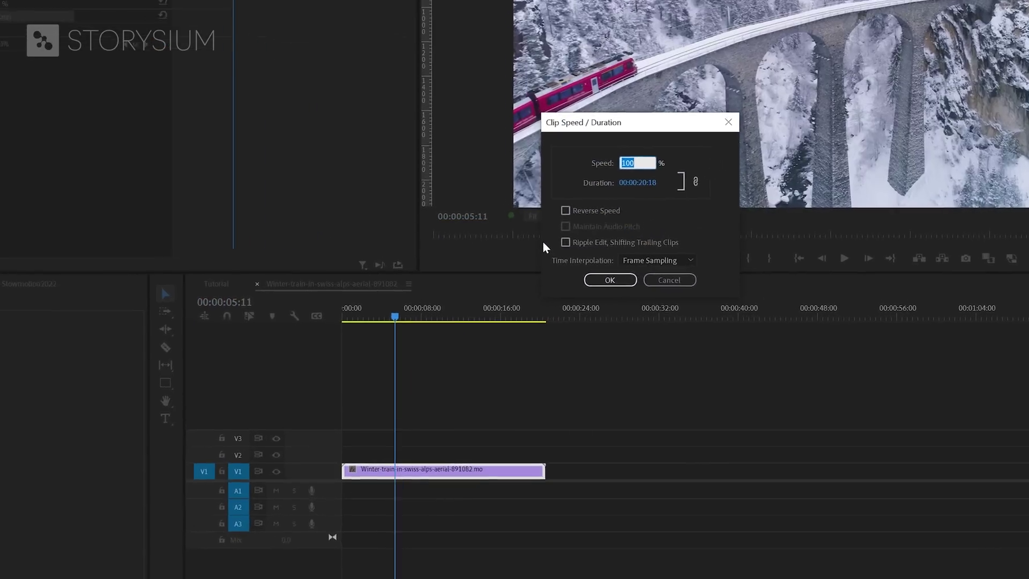
click(579, 272)
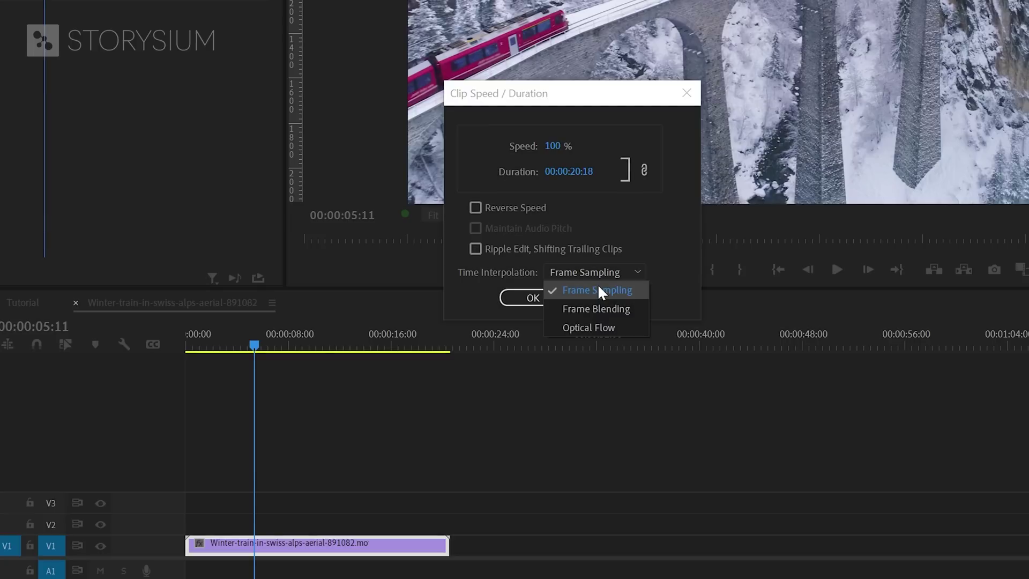
click(582, 327)
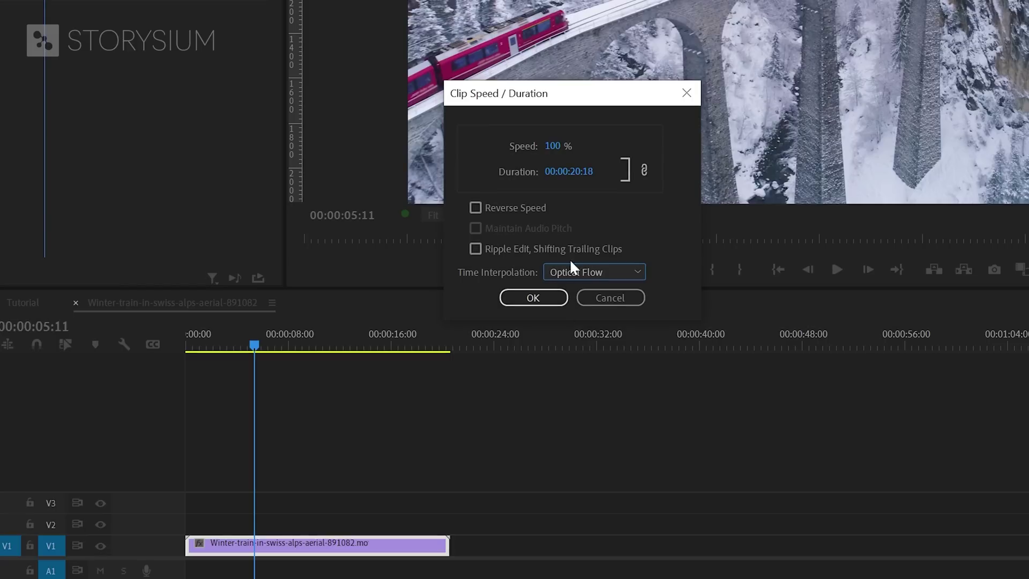
click(551, 150)
text(50)
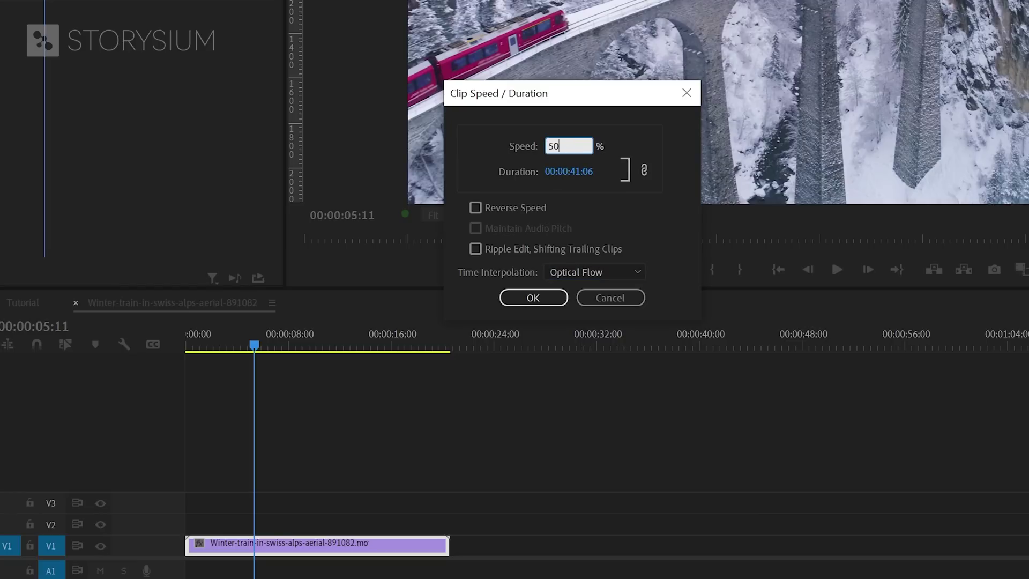
click(541, 297)
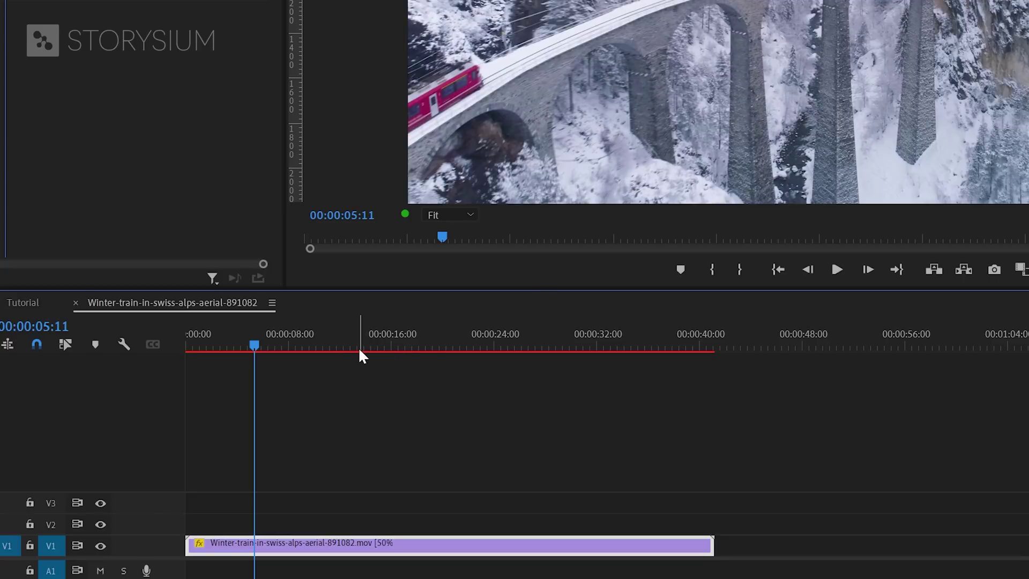
click(360, 392)
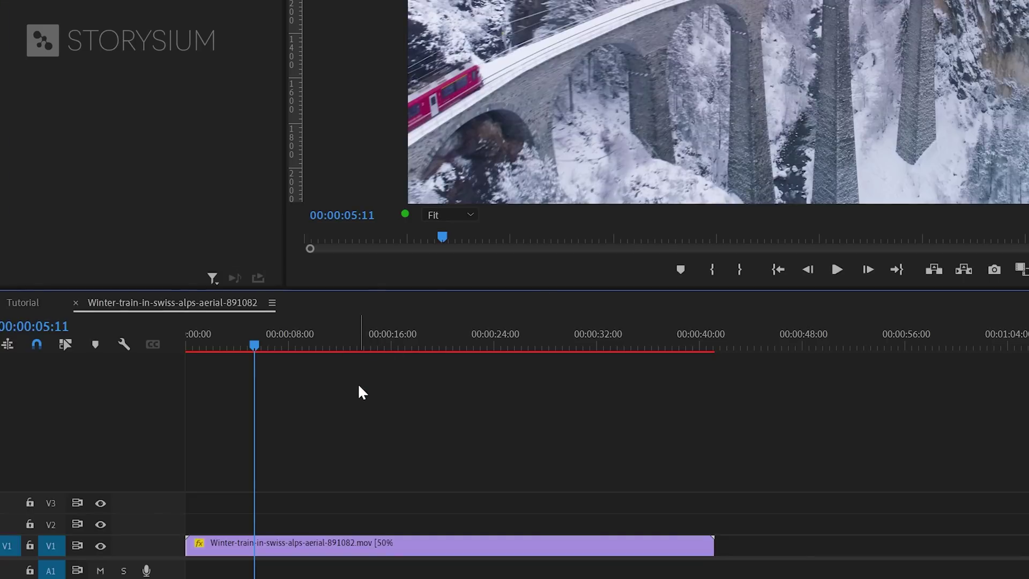
key(Return)
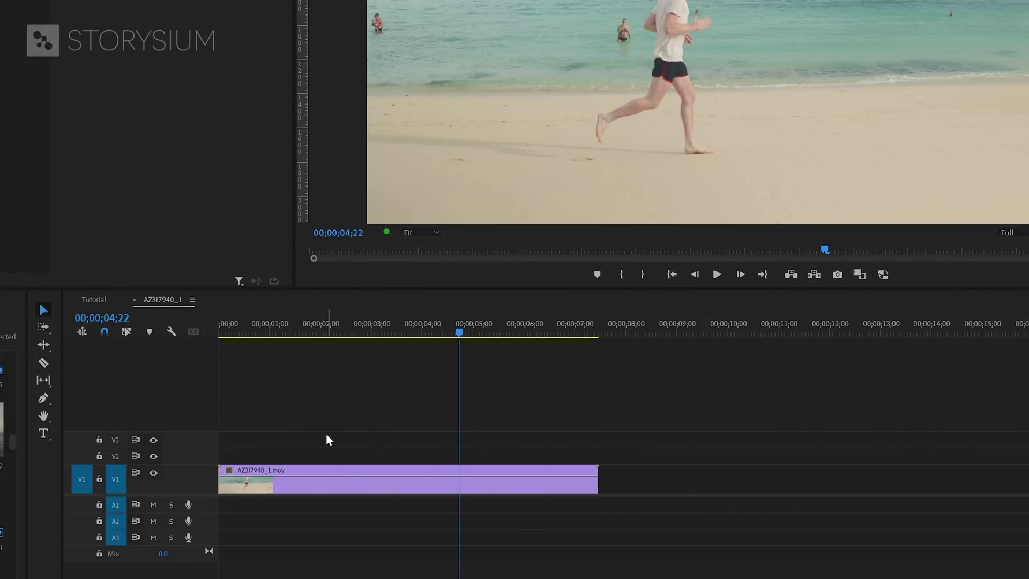
Step: Show the beach clip's Time Remapping speed band and expand Video 1 to reveal the speed line
right_click(401, 483)
mouse_move(418, 477)
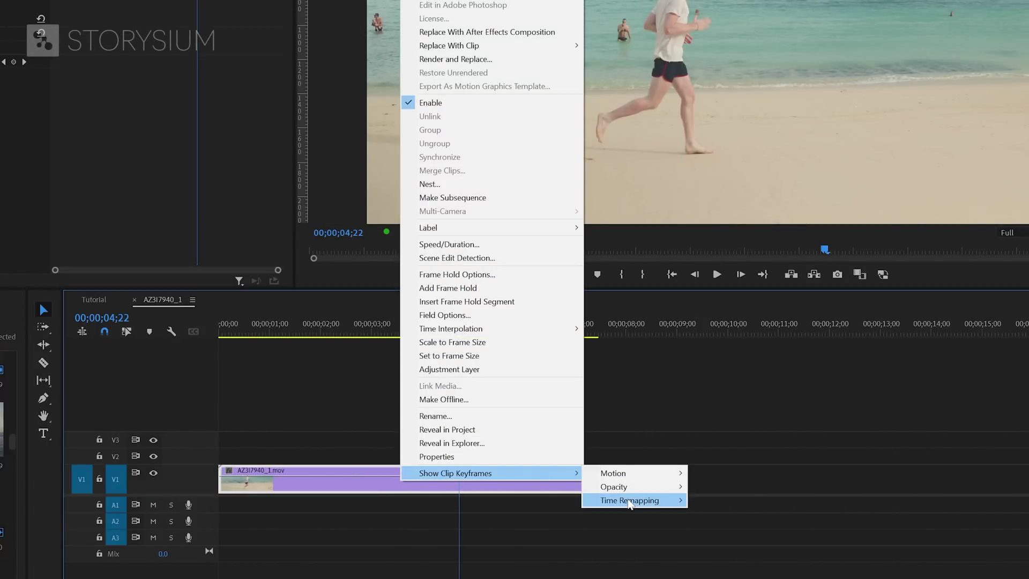
mouse_move(631, 502)
click(715, 500)
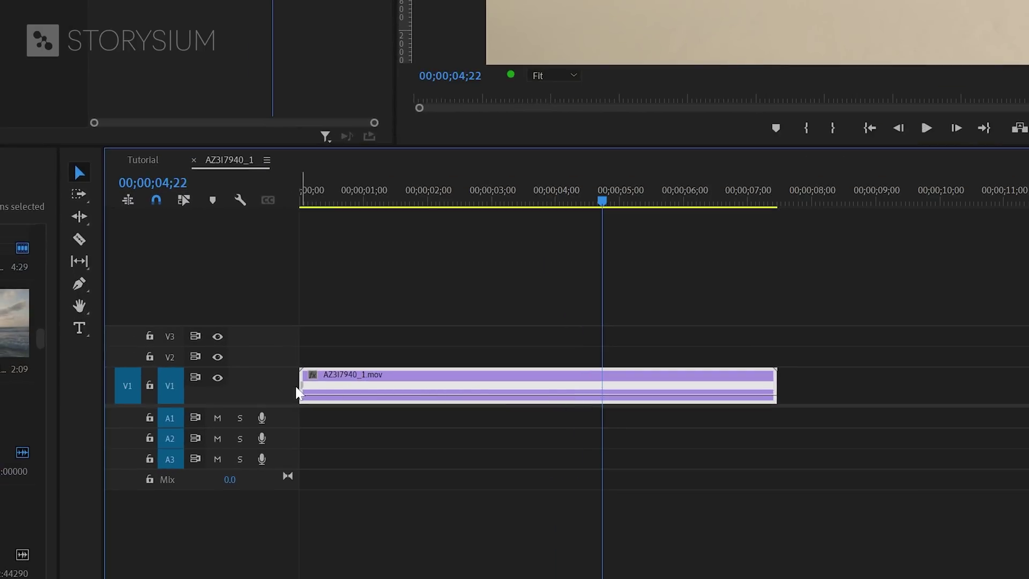
double_click(294, 394)
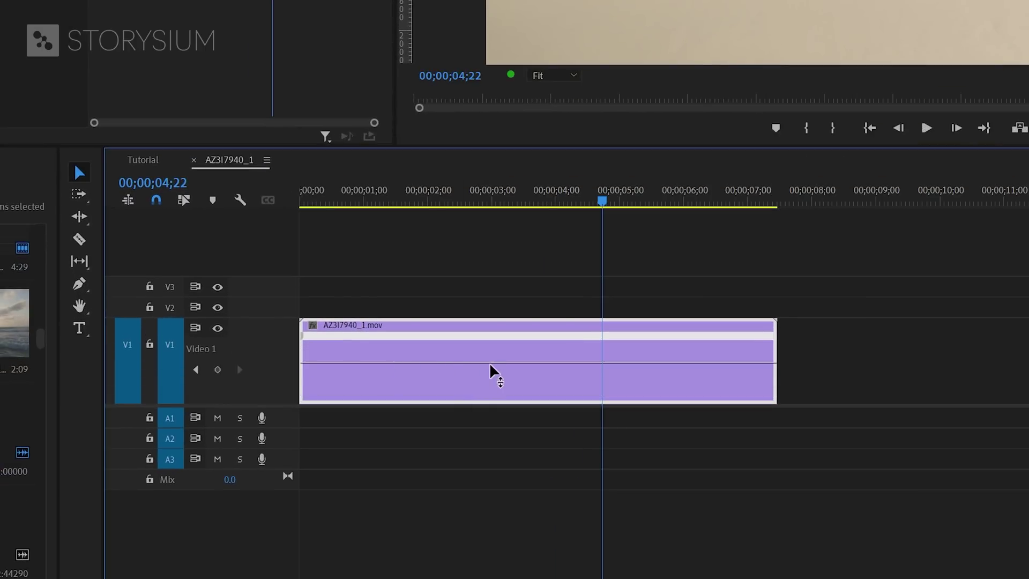
mouse_move(493, 364)
mouse_down()
mouse_move(504, 370)
mouse_move(492, 363)
mouse_up()
Step: Add two speed keyframes, drag the band between them down to slow that section, and preview
ctrl+click(421, 364)
ctrl+click(577, 363)
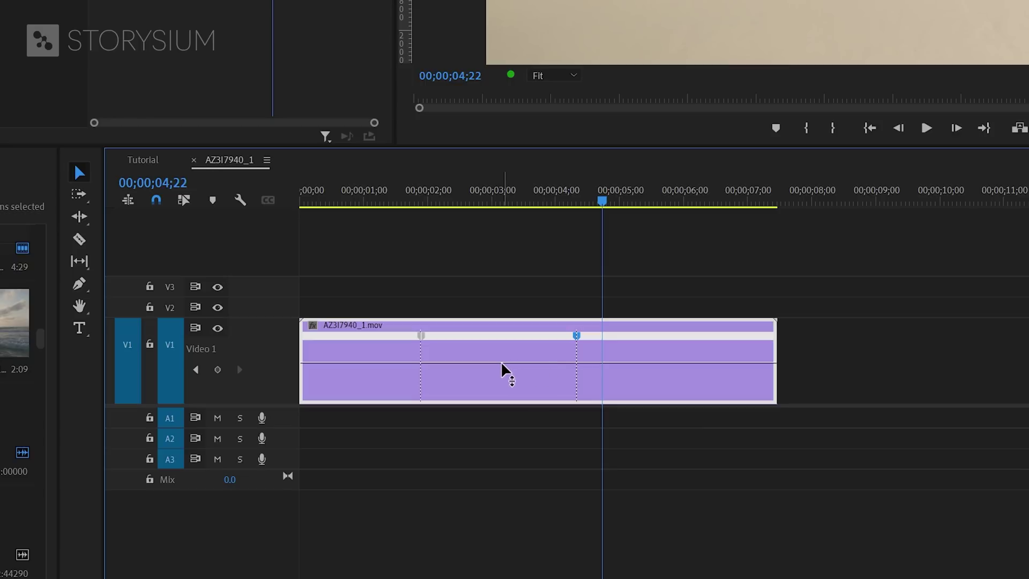
drag(505, 372, 502, 405)
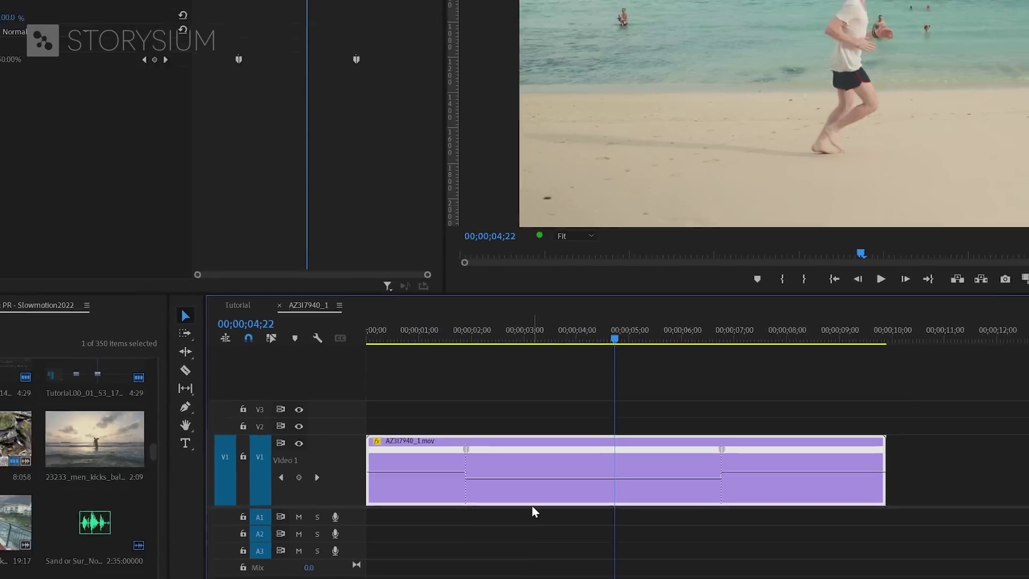
click(439, 336)
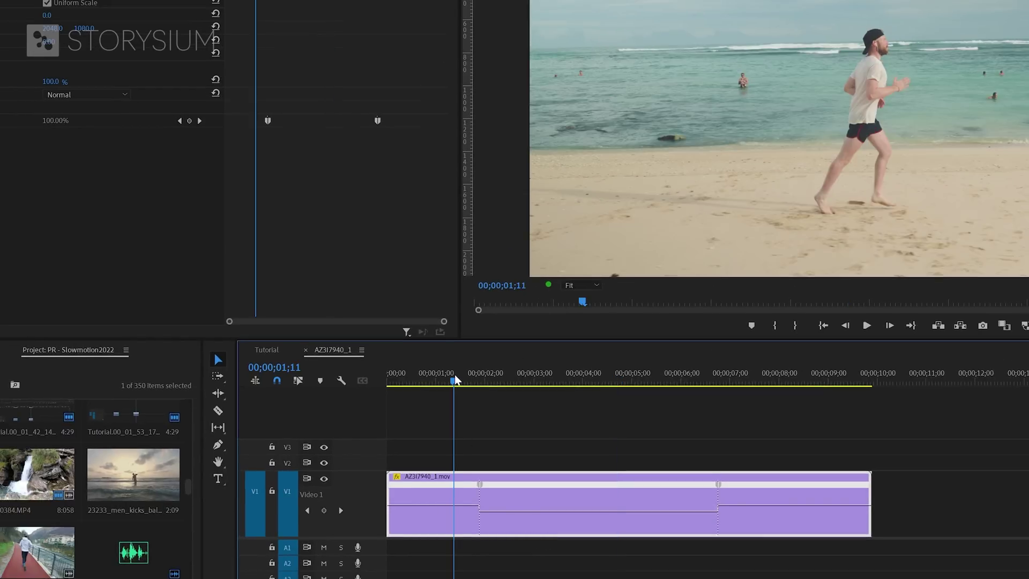
key(space)
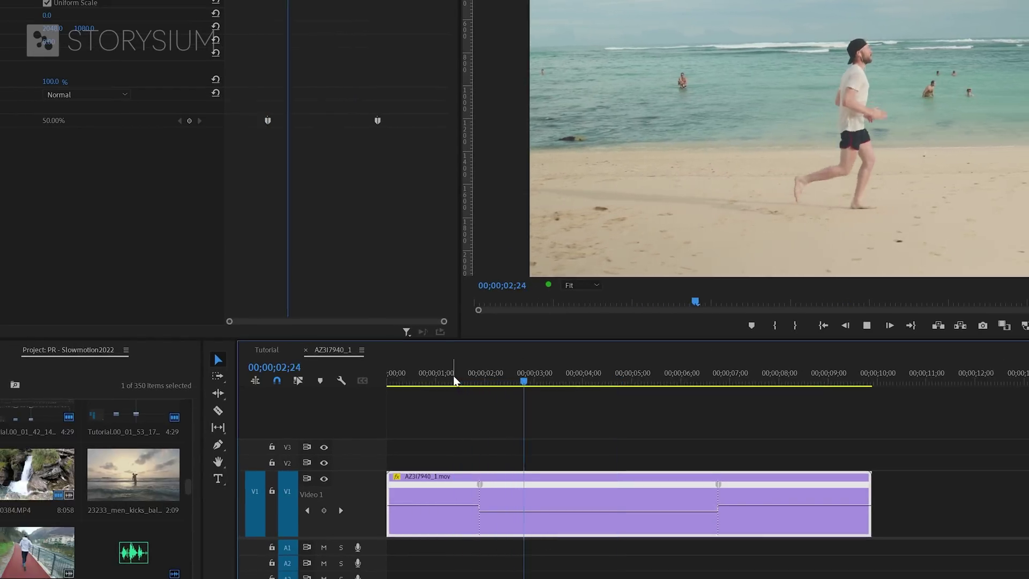
key(space)
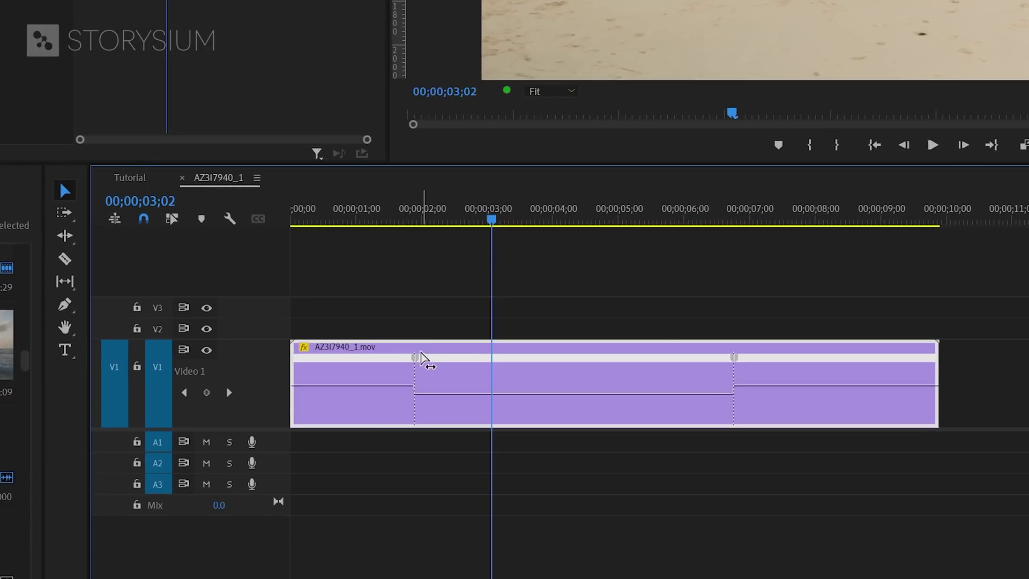
Step: Split the first keyframe into a wider ramp, smooth its Bezier curve, and play it back
drag(485, 483, 490, 489)
drag(429, 364, 466, 361)
click(440, 389)
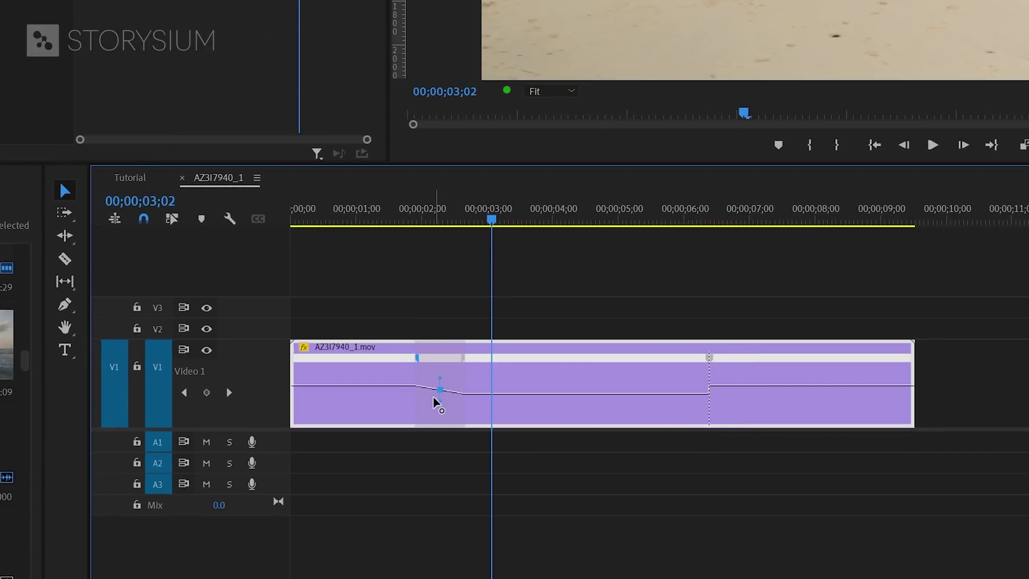
drag(439, 379, 428, 386)
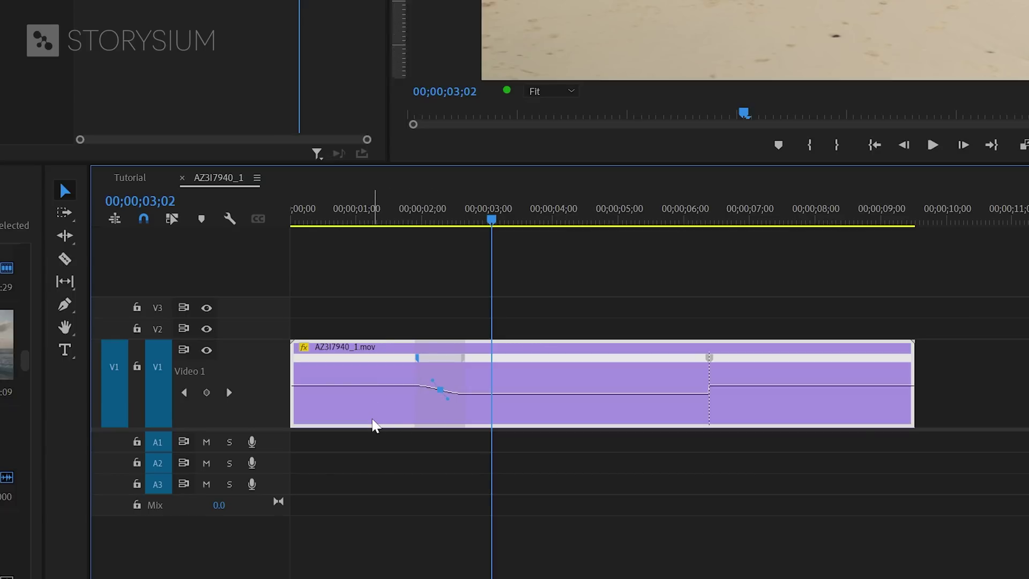
click(393, 221)
key(space)
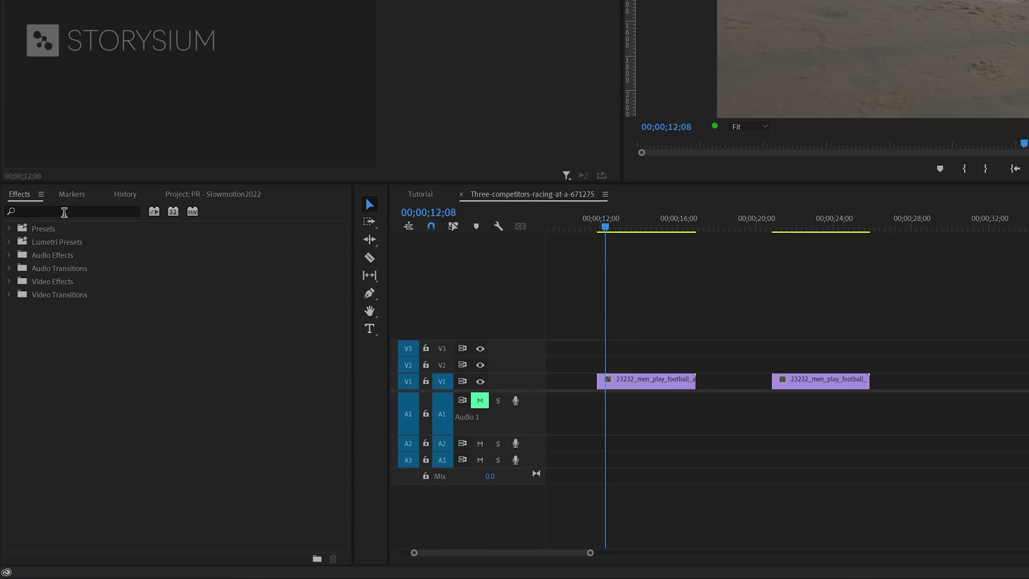
Step: Find 'timewa' in Effects, drop Timewarp on the first football clip, and enable Motion Blur
click(64, 212)
text(timewa)
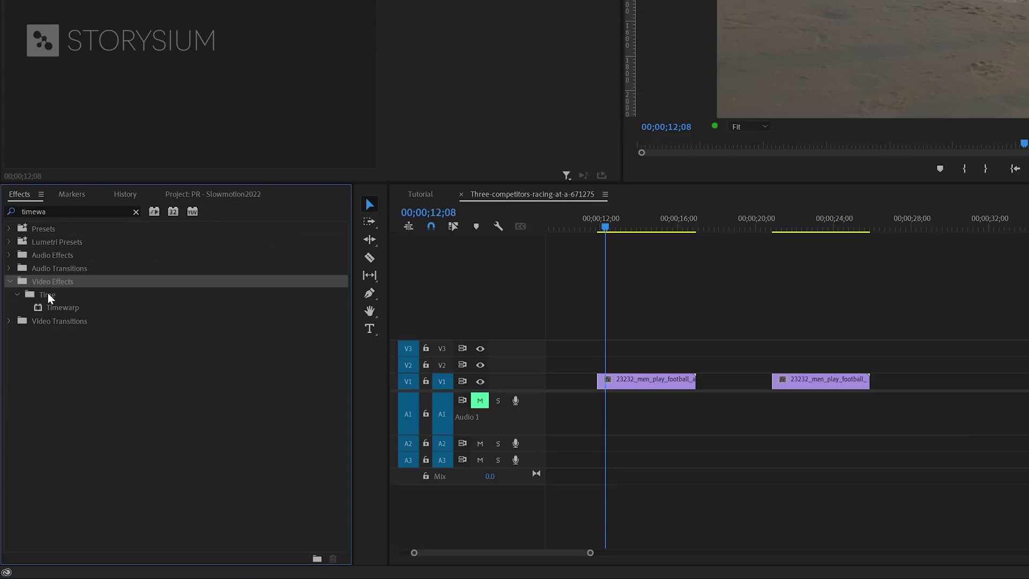
click(52, 309)
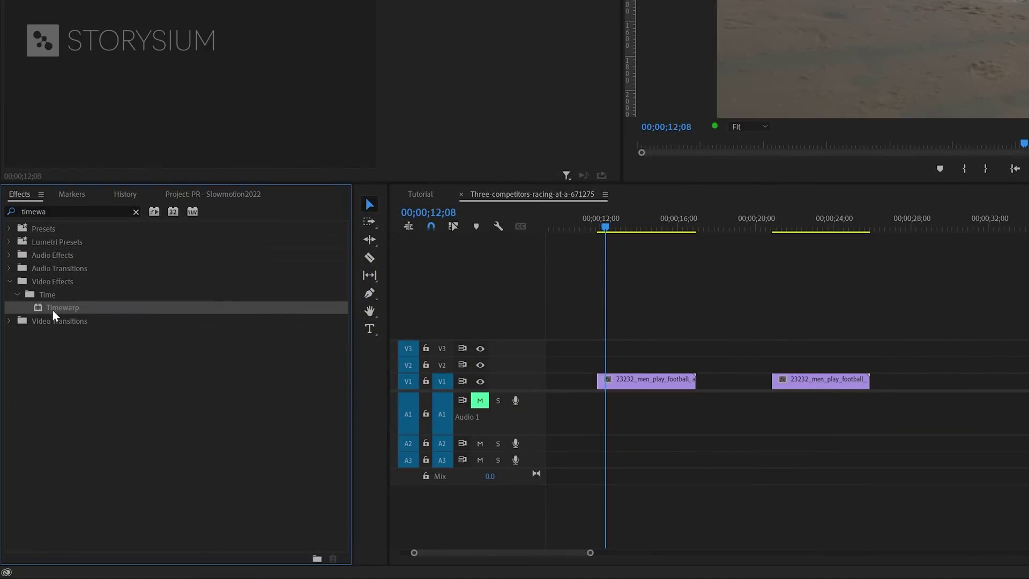
drag(272, 325, 613, 379)
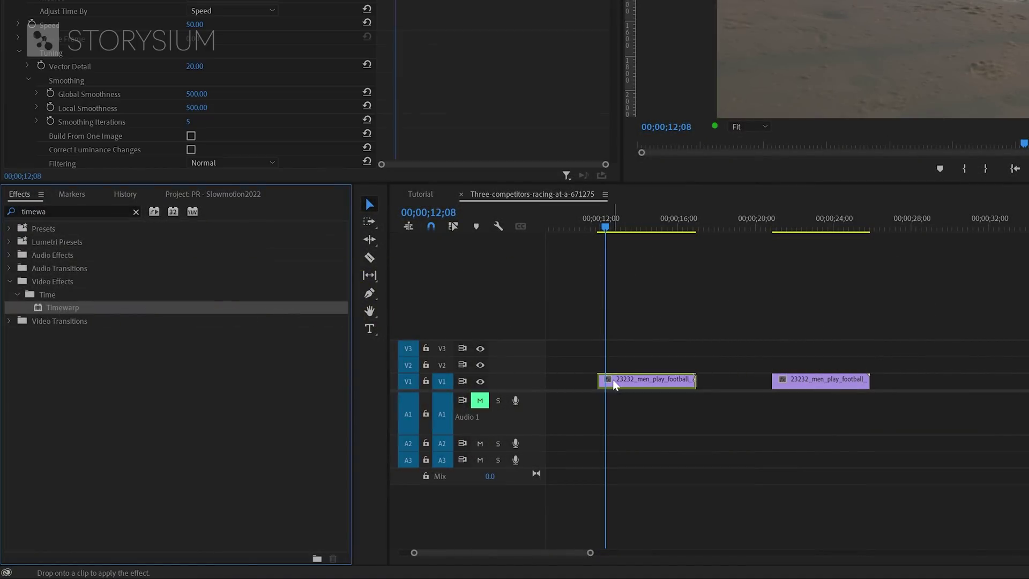
scroll(432, 313, down, 5)
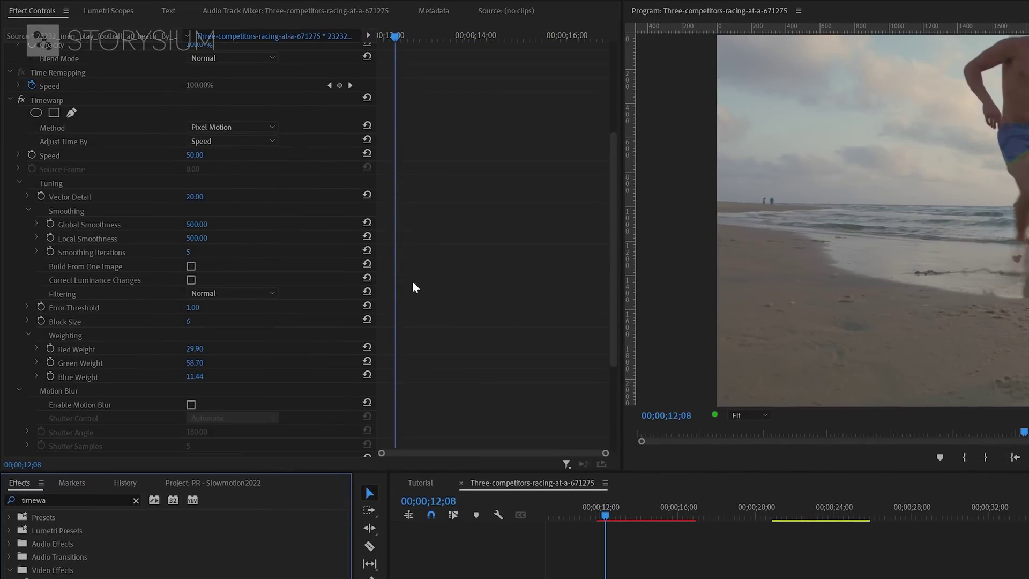
scroll(103, 310, down, 1)
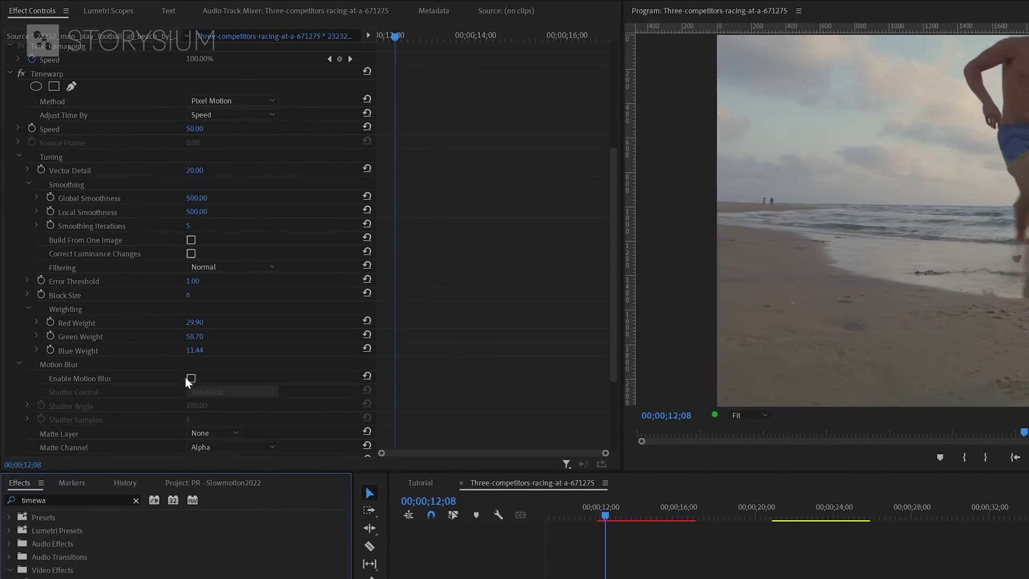
click(191, 378)
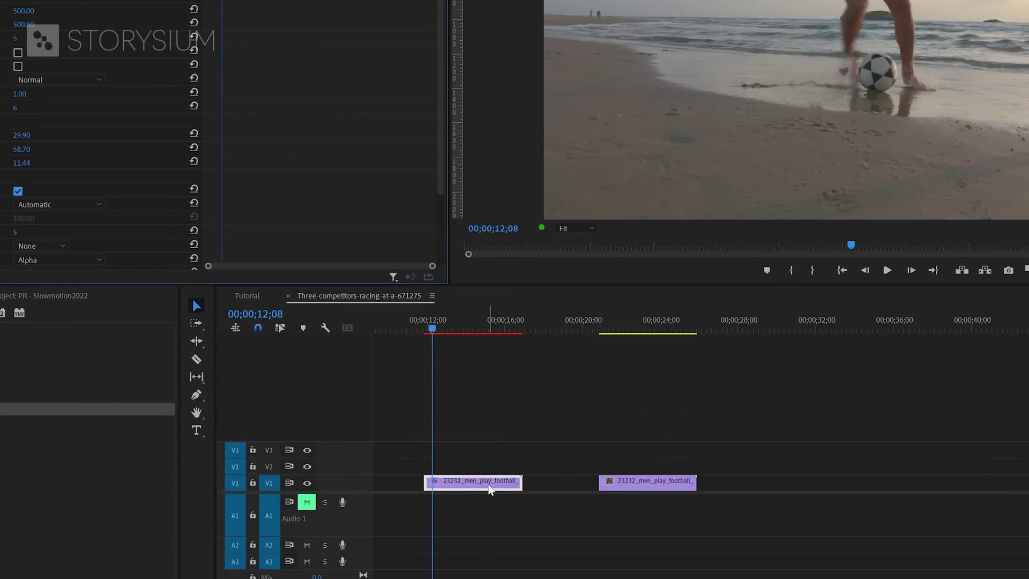
Step: Set the second football clip's speed to 50 in Speed/Duration and confirm
click(646, 482)
right_click(645, 481)
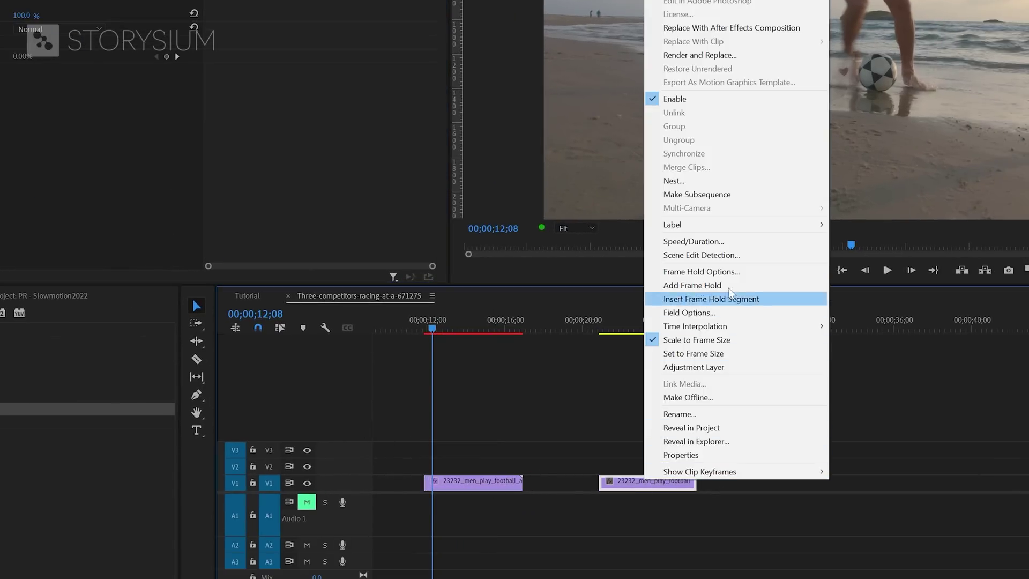
click(732, 241)
text(50)
key(Return)
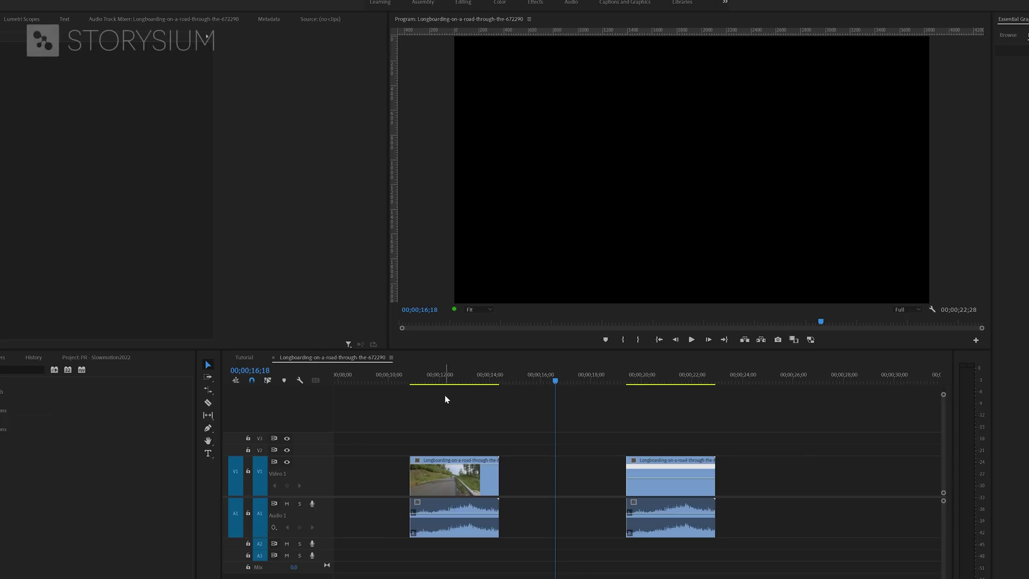
Step: Play the first longboarding clip, set it to 50% speed, and stretch its audio to the video's end
click(415, 381)
key(space)
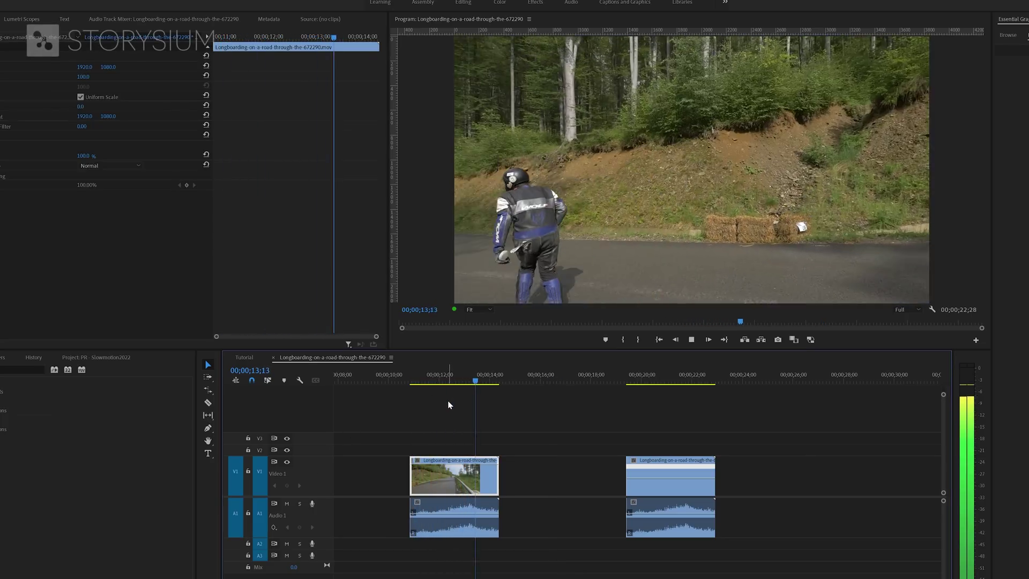
key(space)
right_click(451, 475)
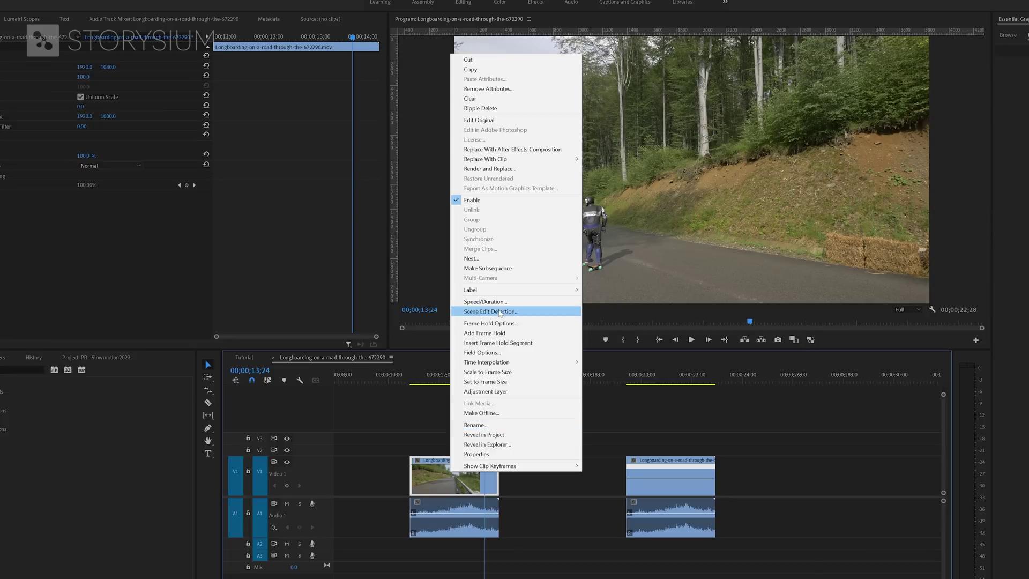
click(536, 302)
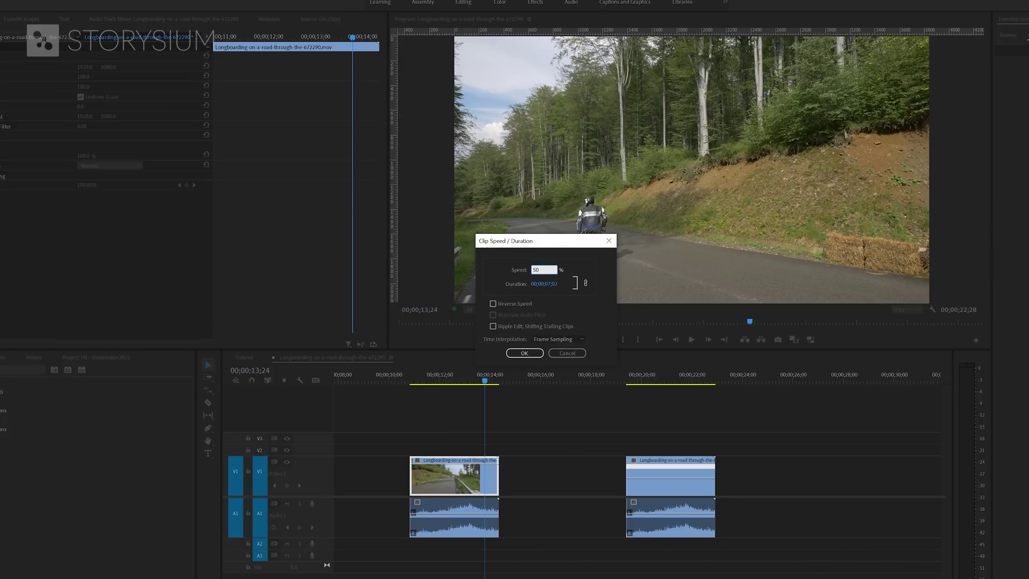
click(524, 353)
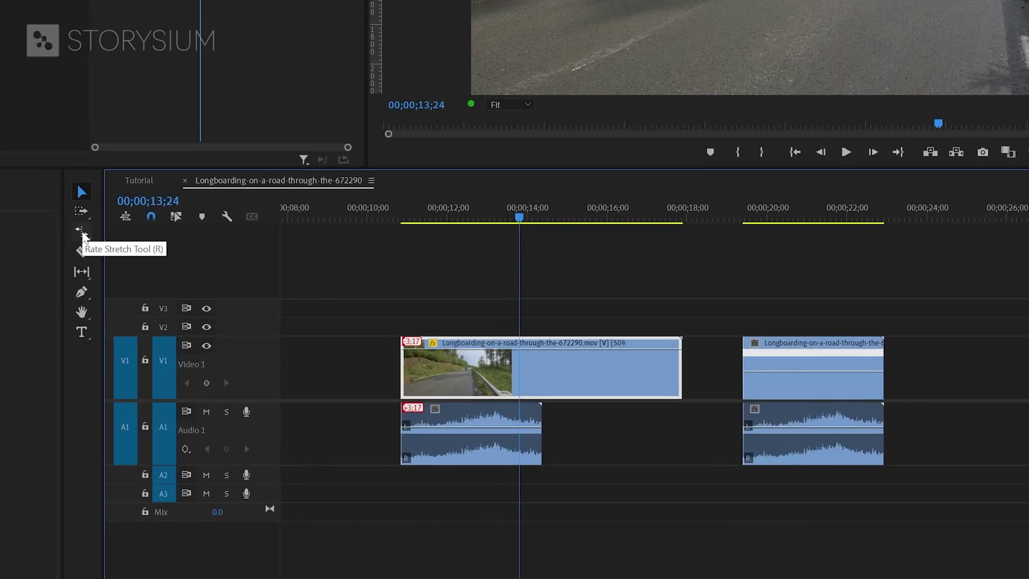
key(b)
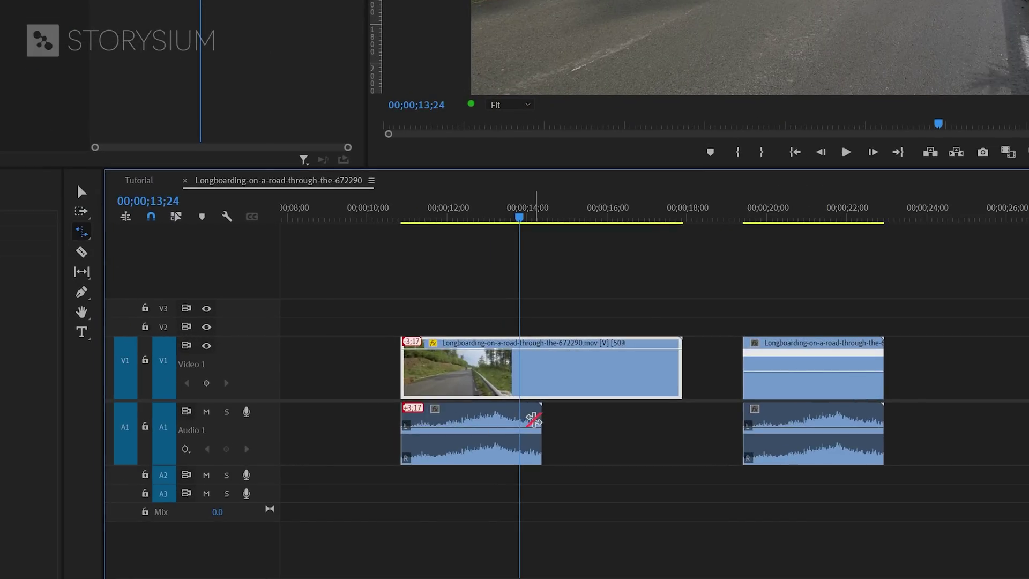
drag(539, 417, 680, 420)
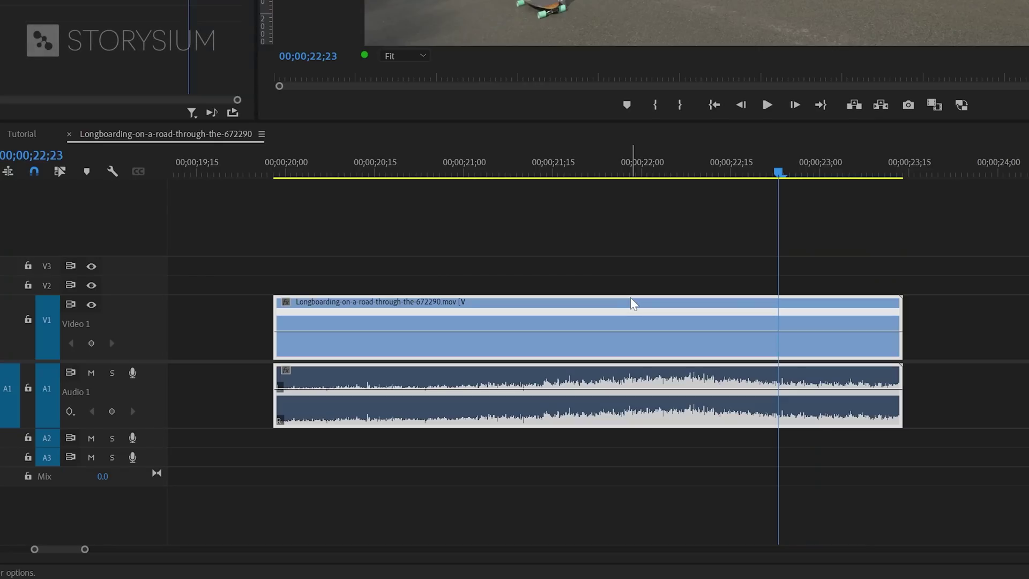
Step: Add a speed keyframe on the second longboarding clip and cut its audio at both slow-section boundaries
click(537, 331)
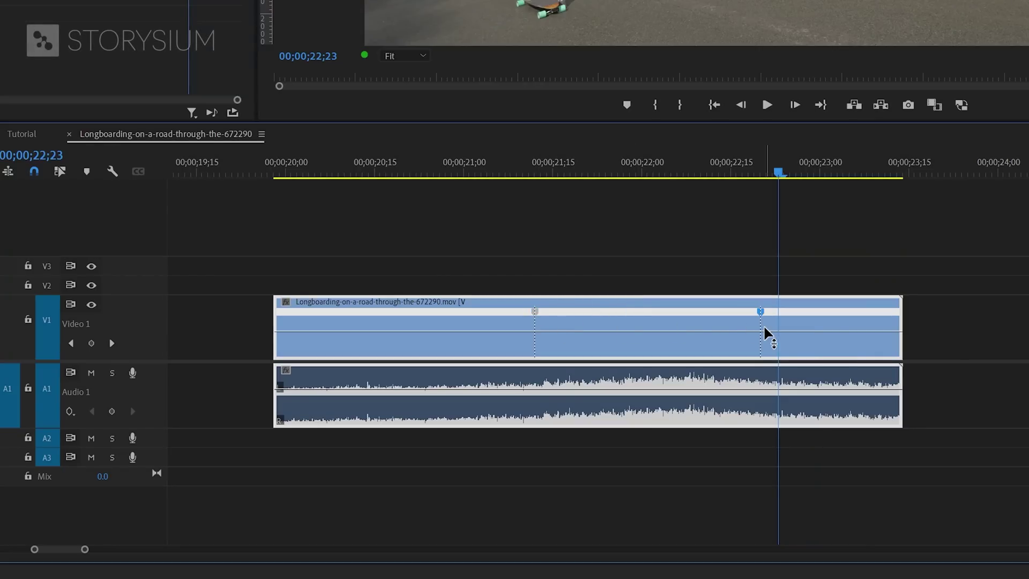
click(535, 390)
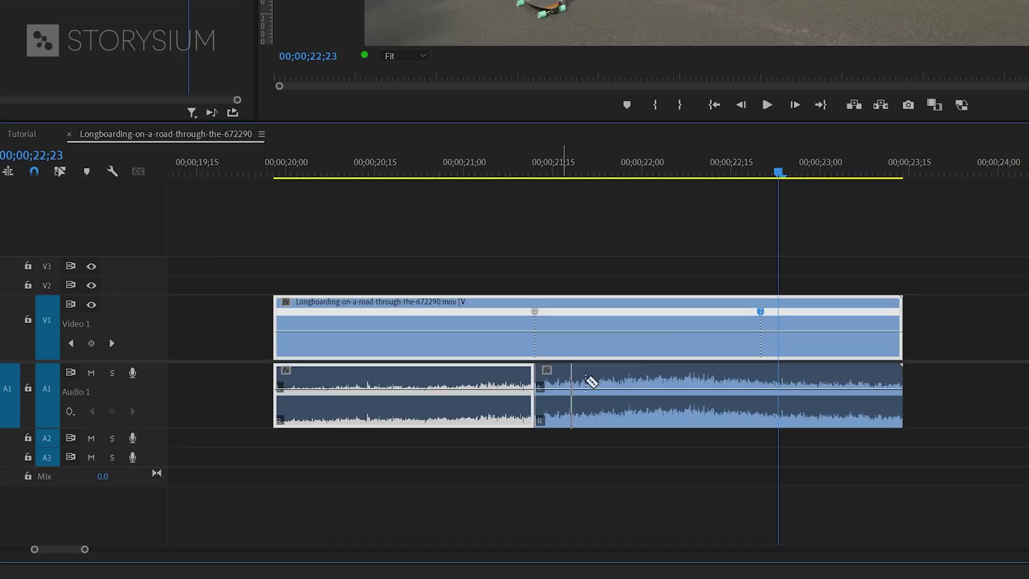
click(761, 385)
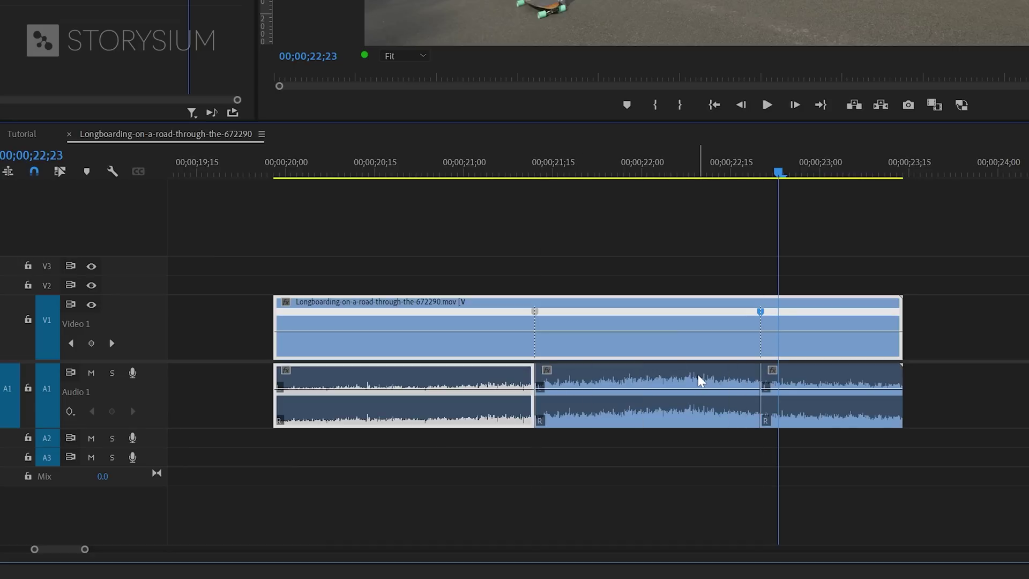
key(Delete)
Step: Drop the middle speed to 47% with ramps on both sides, then shift and stretch the audio pieces
drag(682, 332, 681, 337)
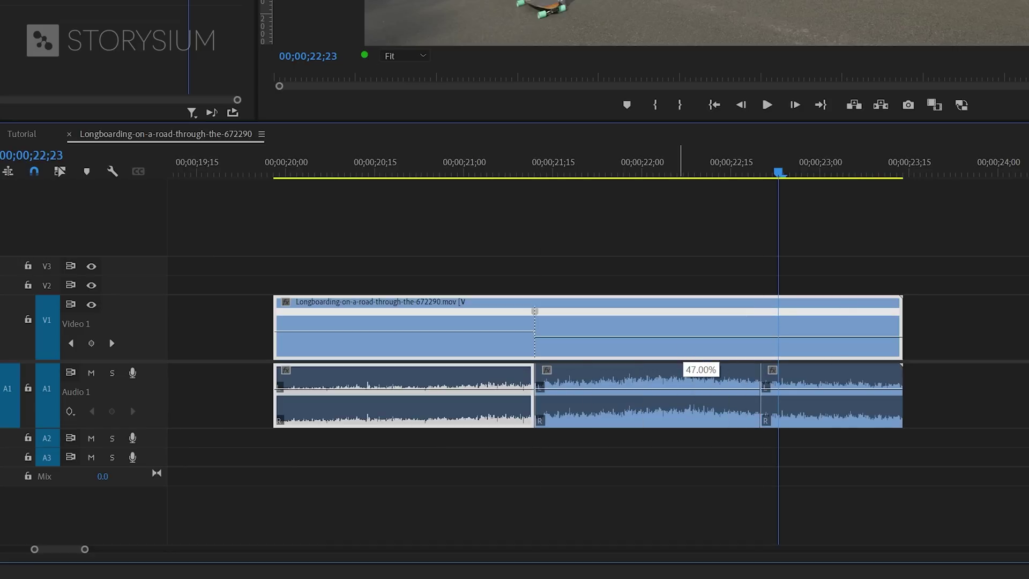
drag(538, 310, 581, 319)
drag(969, 312, 1004, 316)
drag(654, 377, 874, 371)
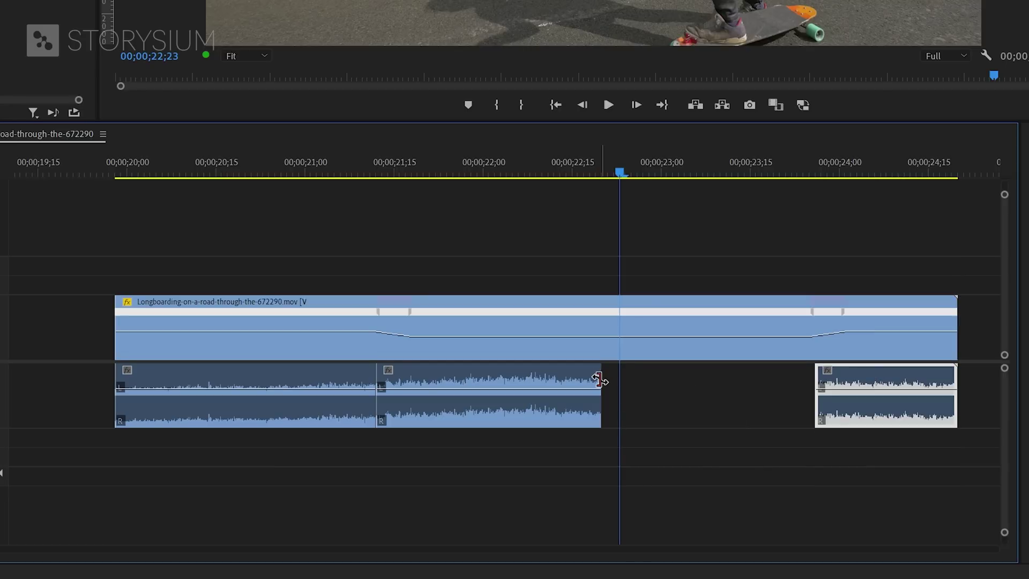
drag(599, 380, 818, 378)
Step: Add default Constant Power crossfades at both audio cuts, shortening the later one
right_click(816, 398)
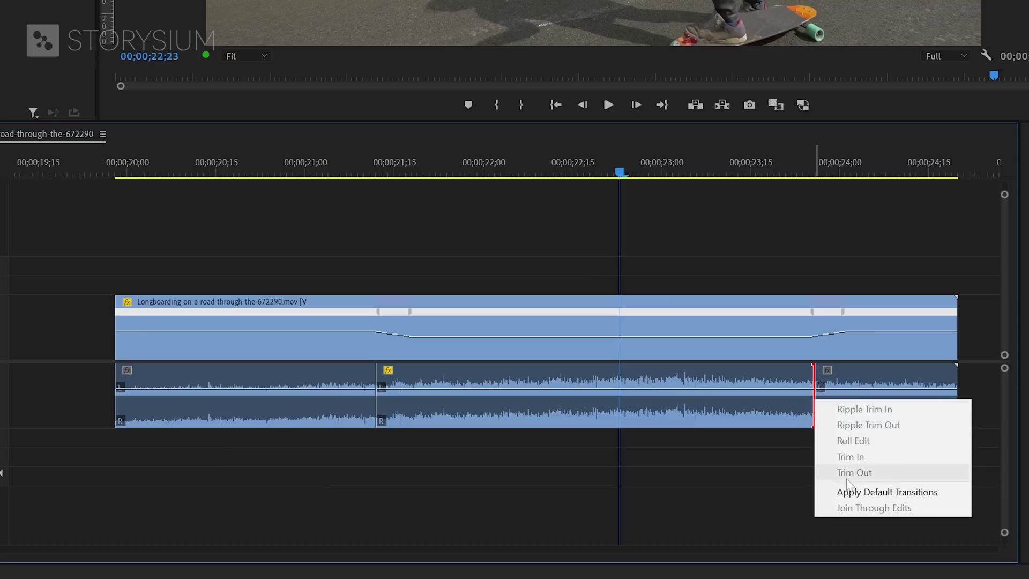
click(852, 490)
drag(898, 403, 837, 410)
right_click(378, 405)
click(424, 496)
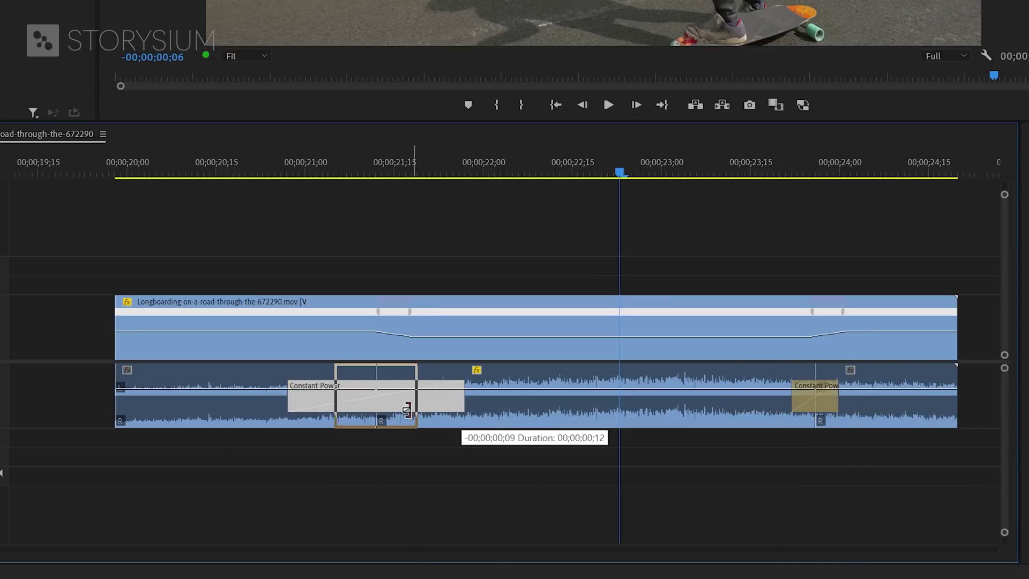